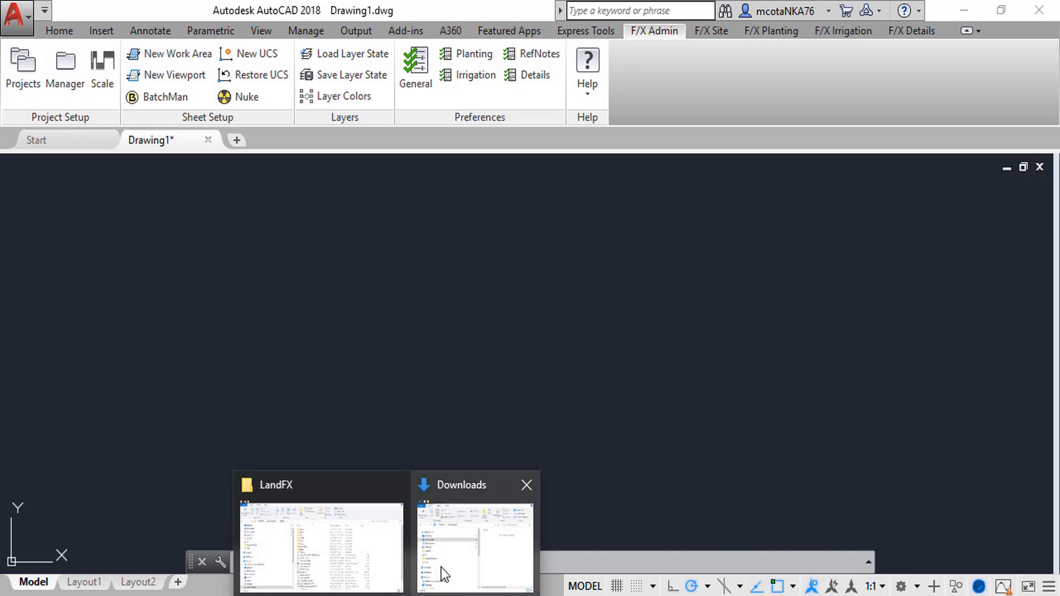
- Check the contents of the LandFX folder on the C: drive, and put the folder window away
click(356, 531)
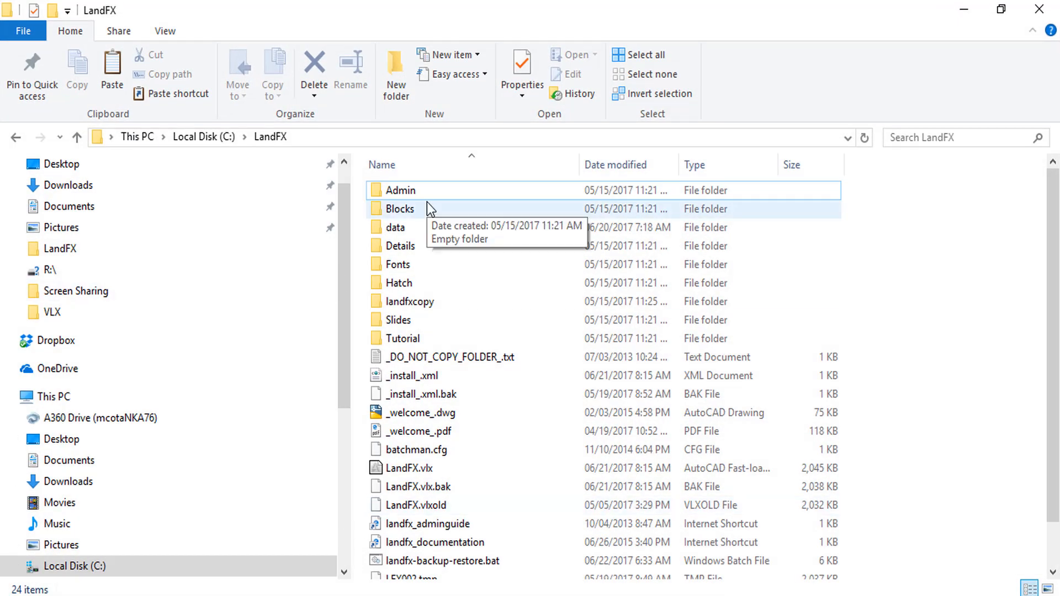
click(967, 12)
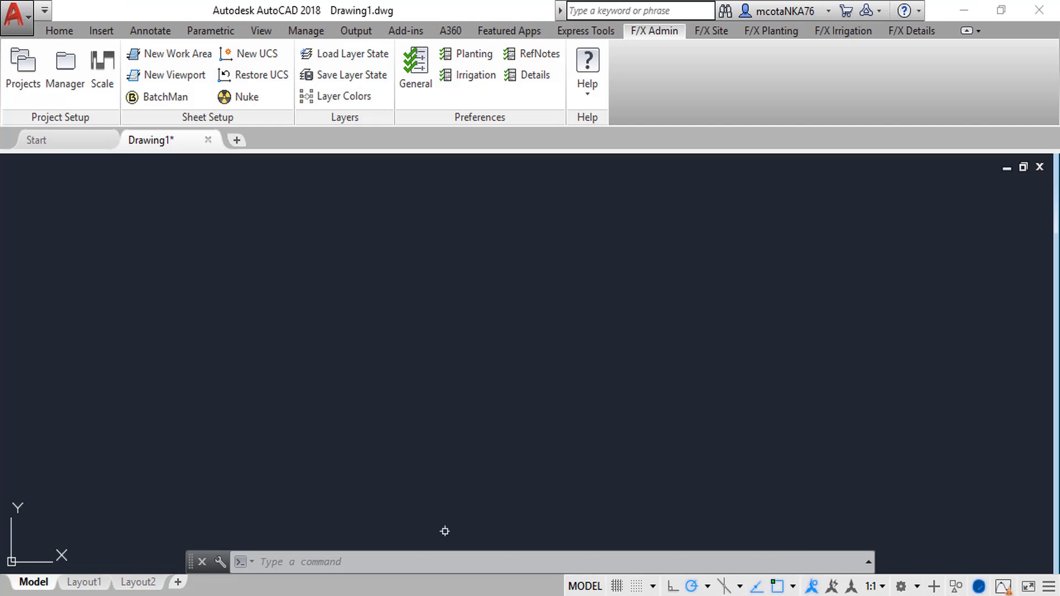
- Switch to Chrome and find the landfx-backup-restore.bat download in the Land F/X Server Migration article
mouse_move(589, 595)
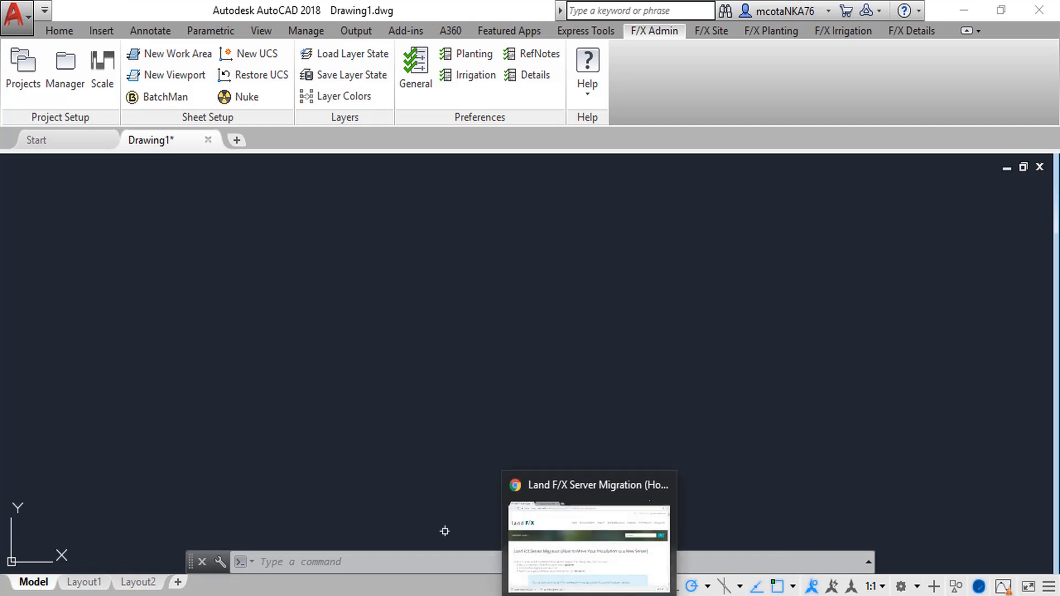
click(589, 595)
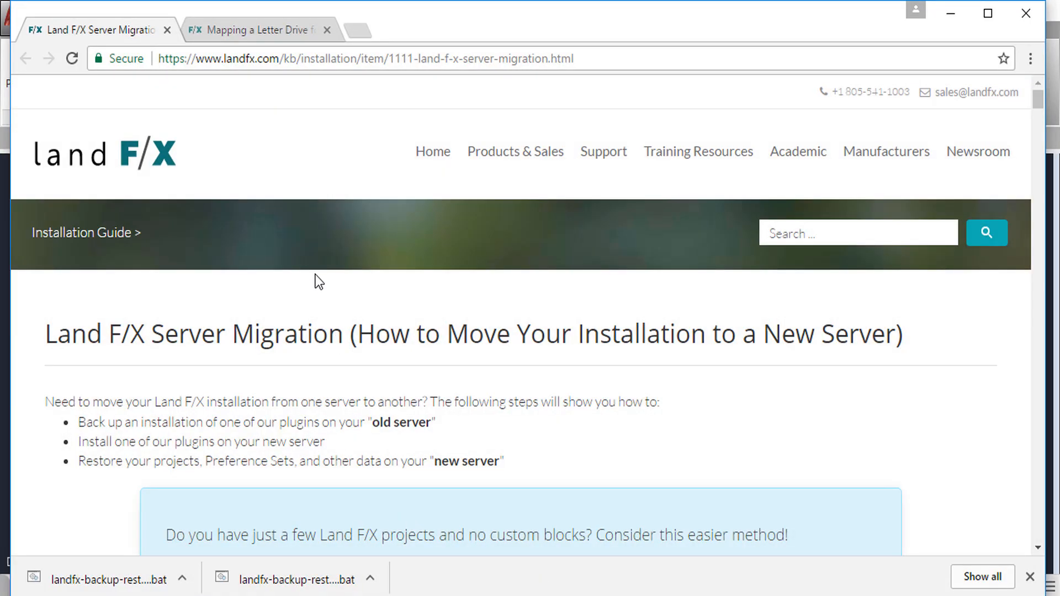
scroll(435, 312, down, 3)
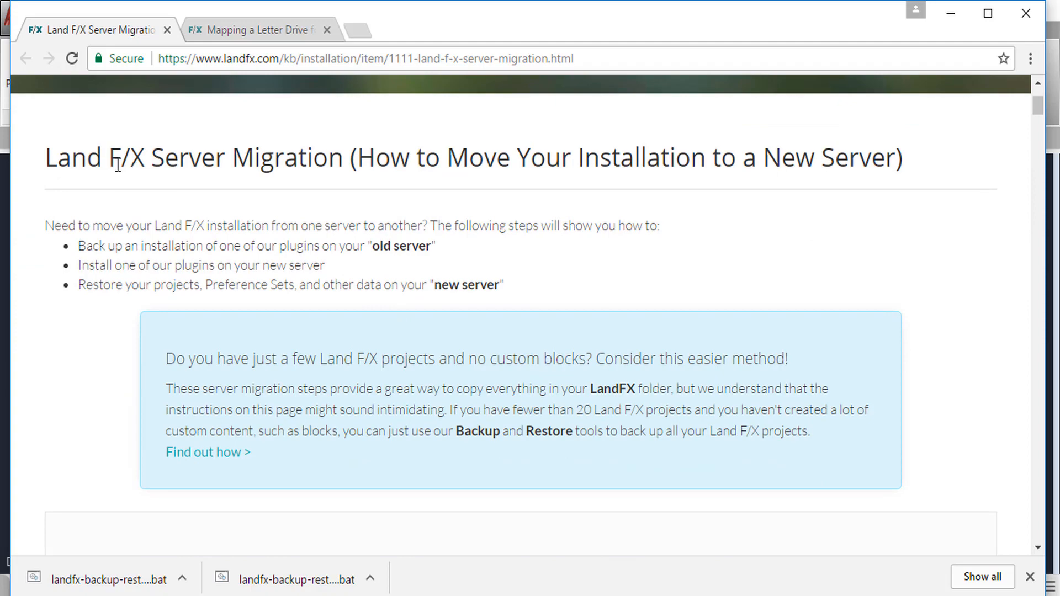
scroll(571, 274, down, 15)
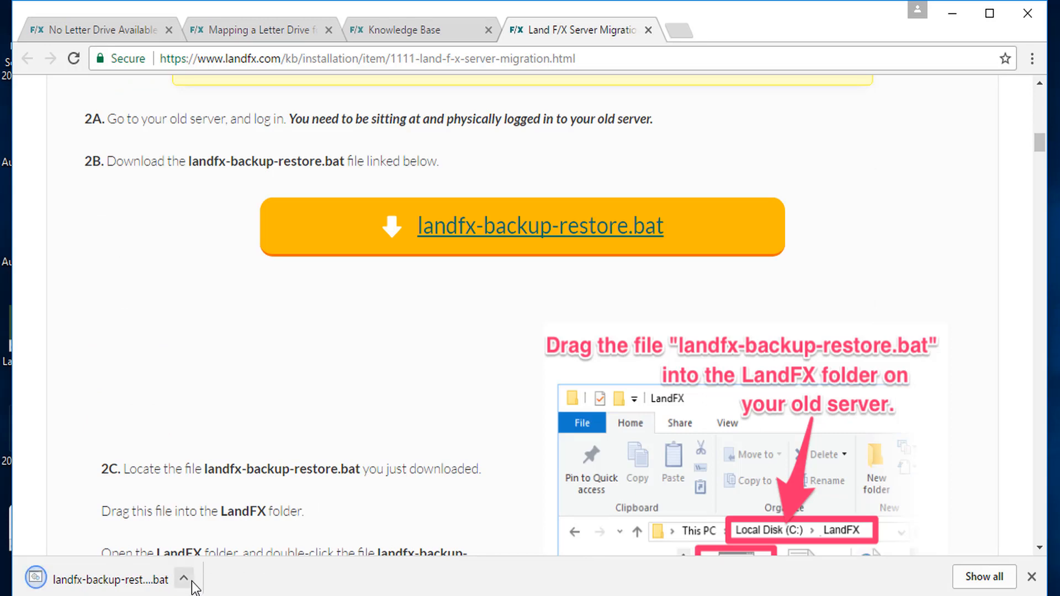
- Copy the downloaded landfx-backup-restore.bat file from Downloads into the LandFX folder on the C: drive
click(187, 577)
click(224, 519)
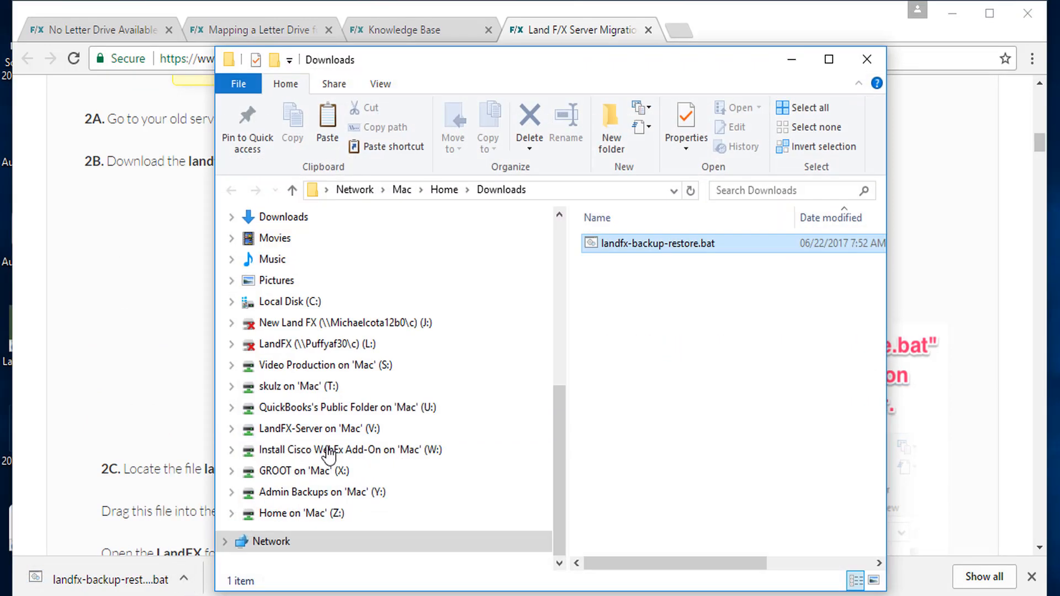
right_click(644, 246)
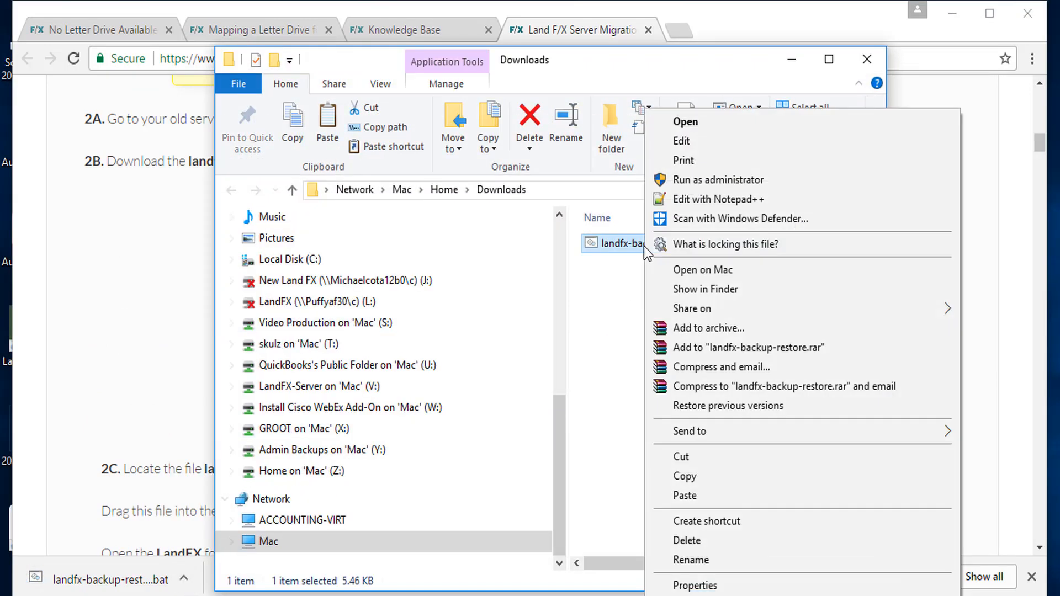
click(677, 475)
click(343, 259)
double_click(627, 266)
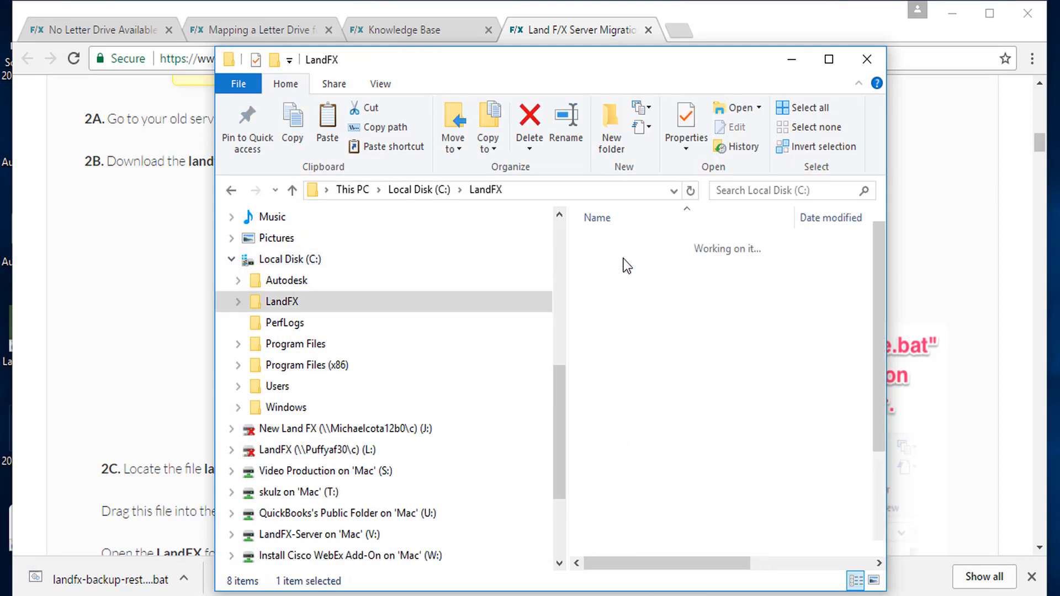
scroll(706, 472, down, 2)
right_click(684, 532)
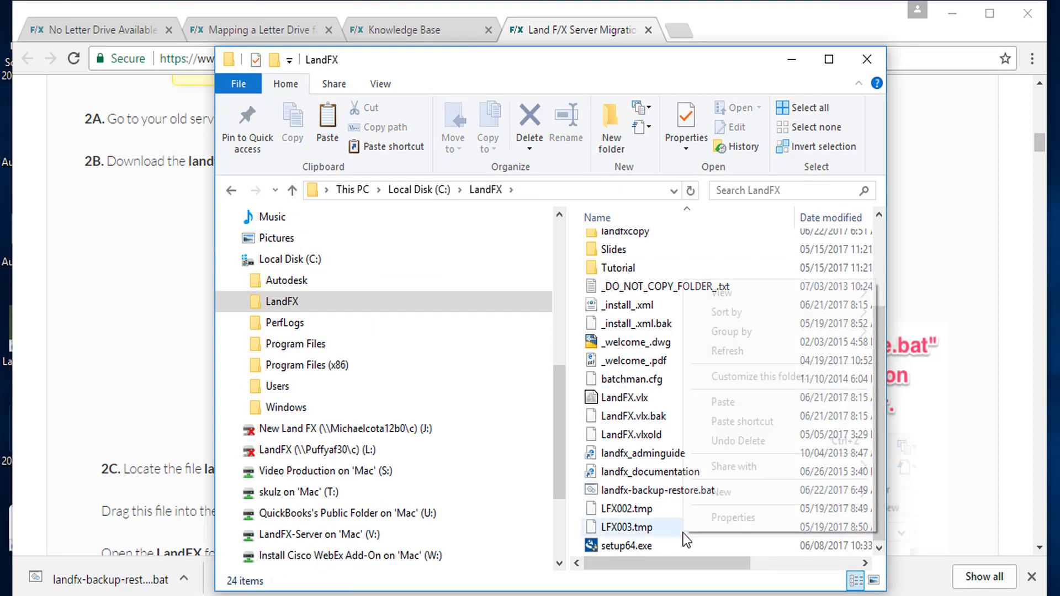
click(737, 397)
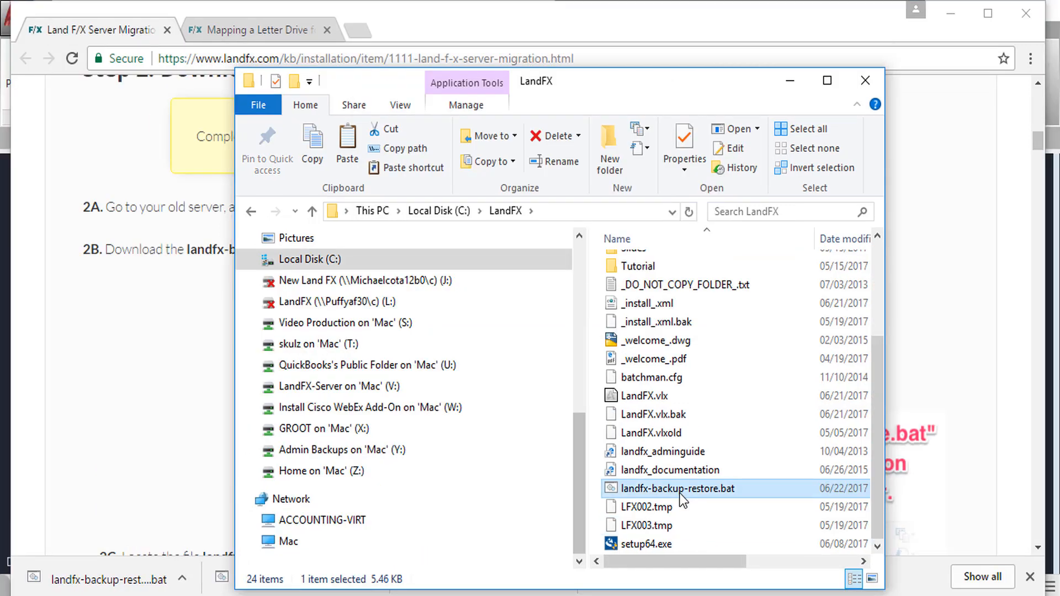
- Run landfx-backup-restore.bat with the backup option (b), complete its prompts and check the LandFX folder
double_click(680, 489)
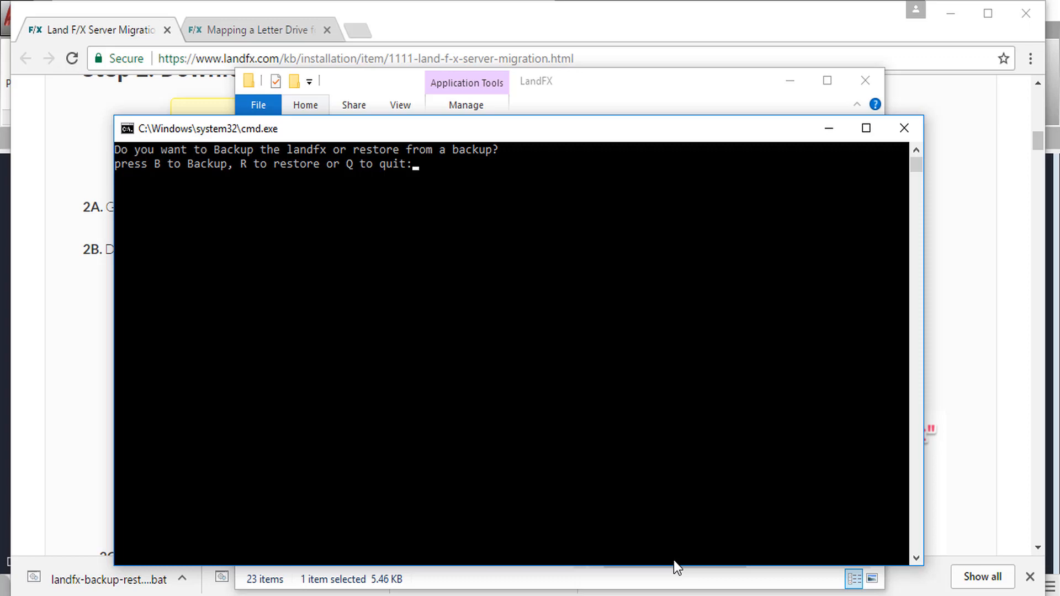
text(b)
key(Return)
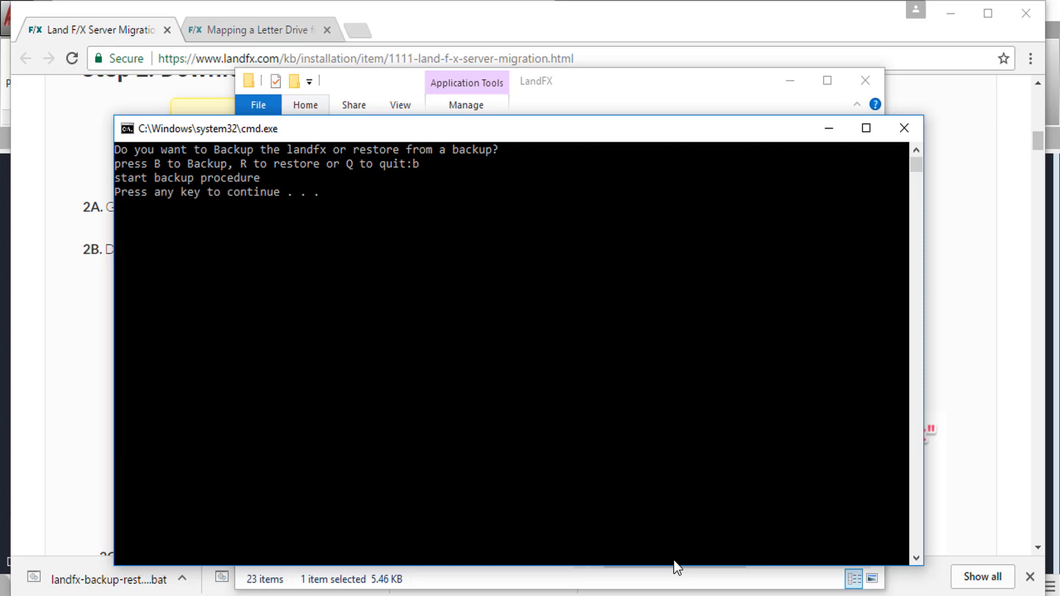
key(Return)
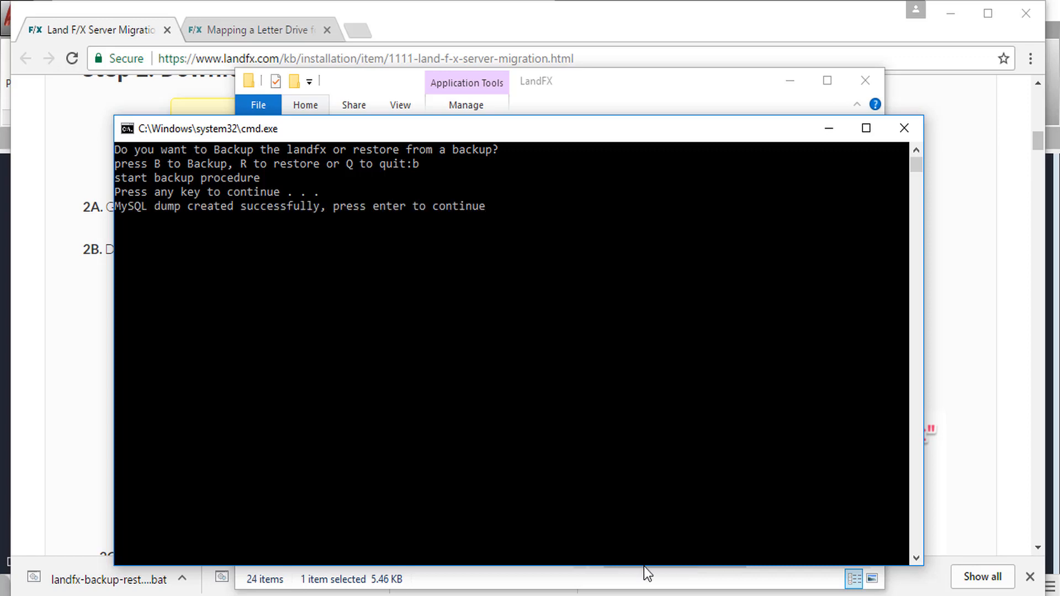
key(Return)
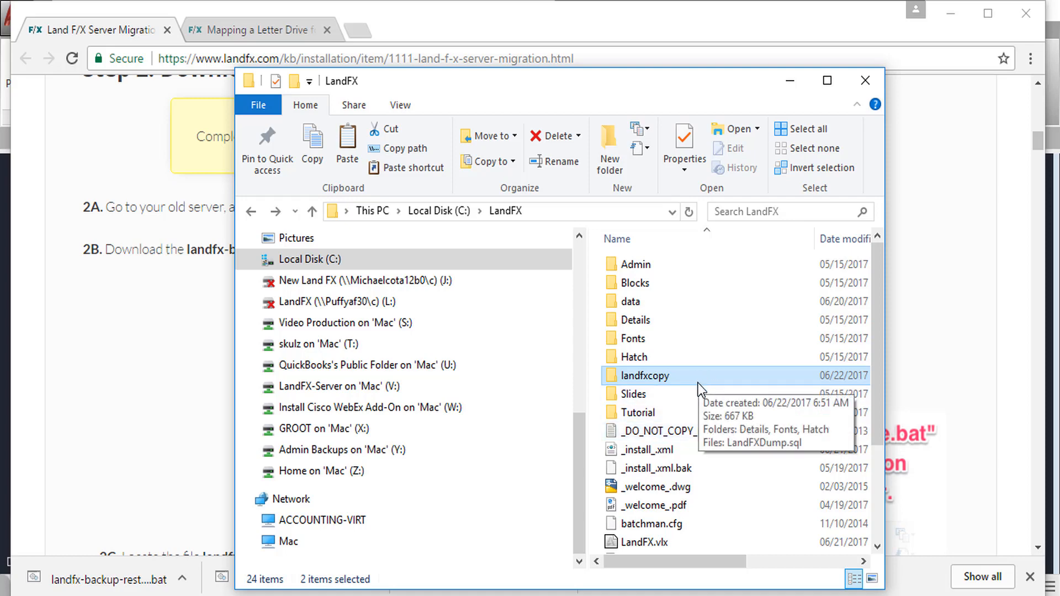
scroll(707, 398, down, 3)
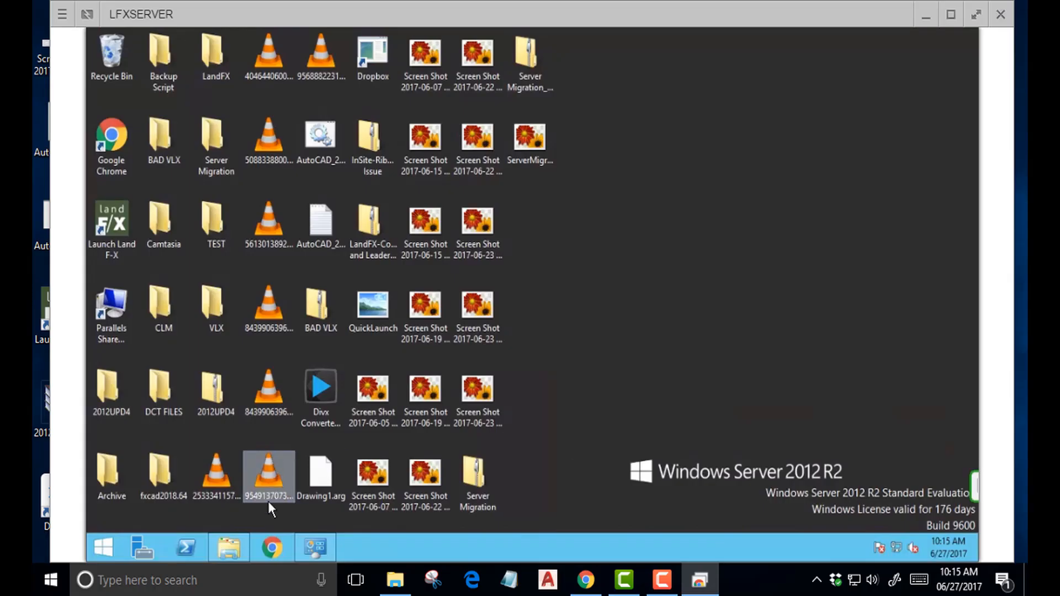
- On LFXSERVER, open the LandFX folder on the C: drive and locate its landfxcopy folder
click(243, 554)
click(471, 236)
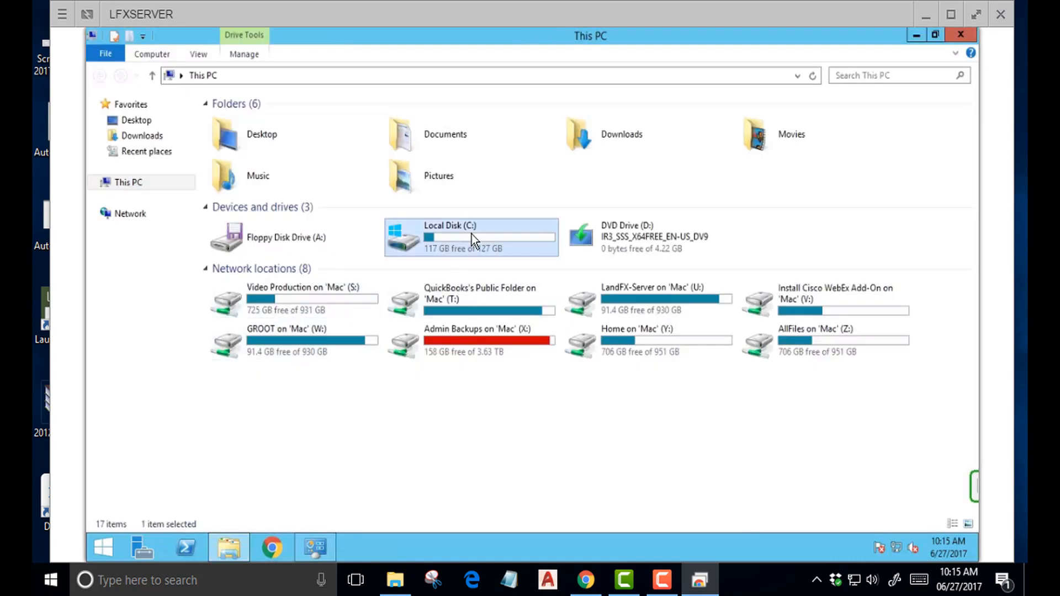
double_click(471, 234)
double_click(256, 122)
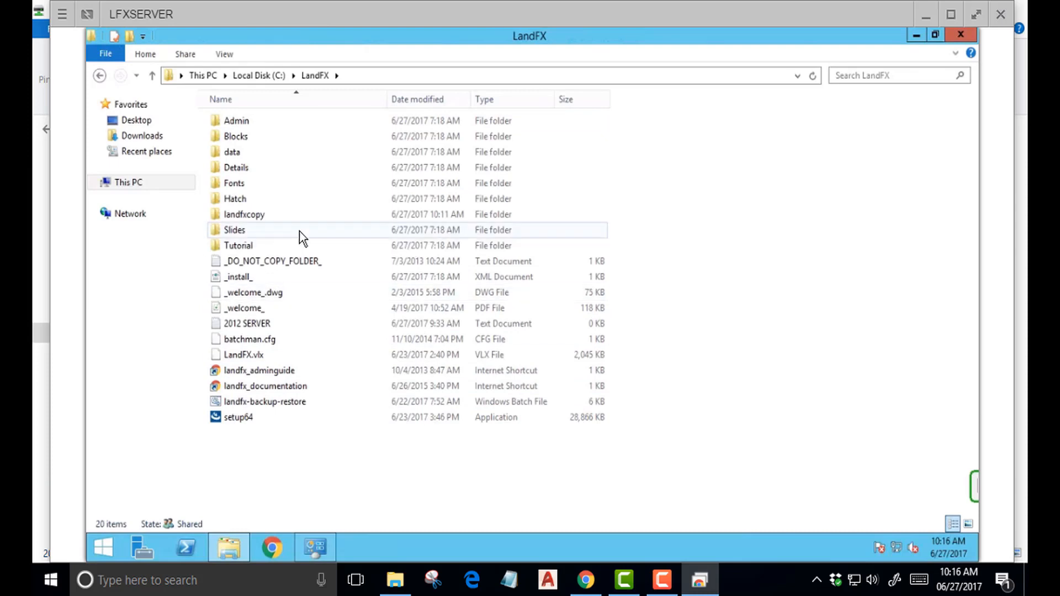
click(267, 220)
- Run landfx-backup-restore on the server with the restore option (r), confirm the overwrite with Y and quit the script
click(265, 406)
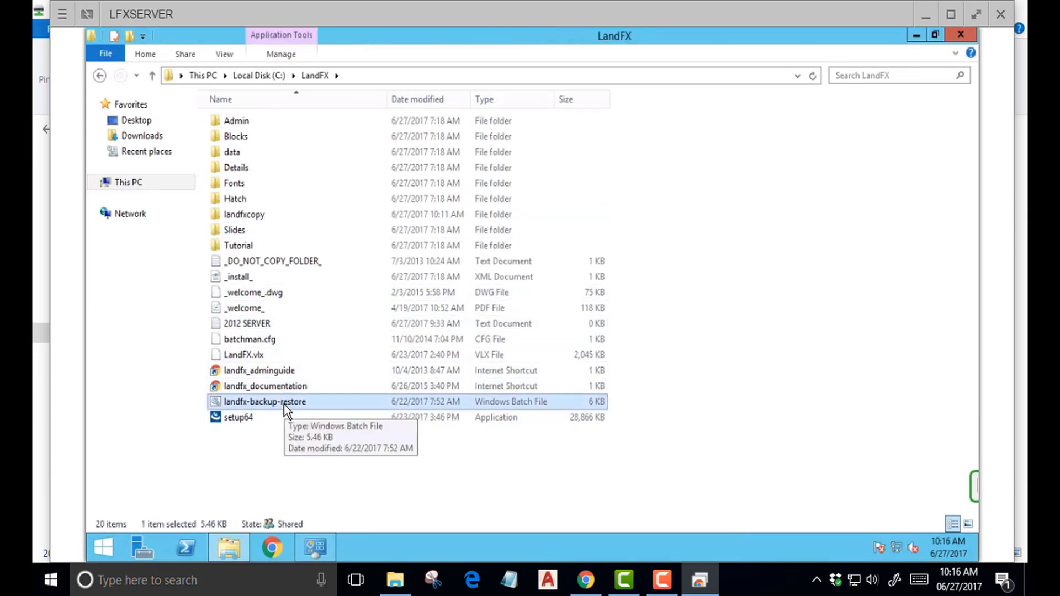
double_click(284, 404)
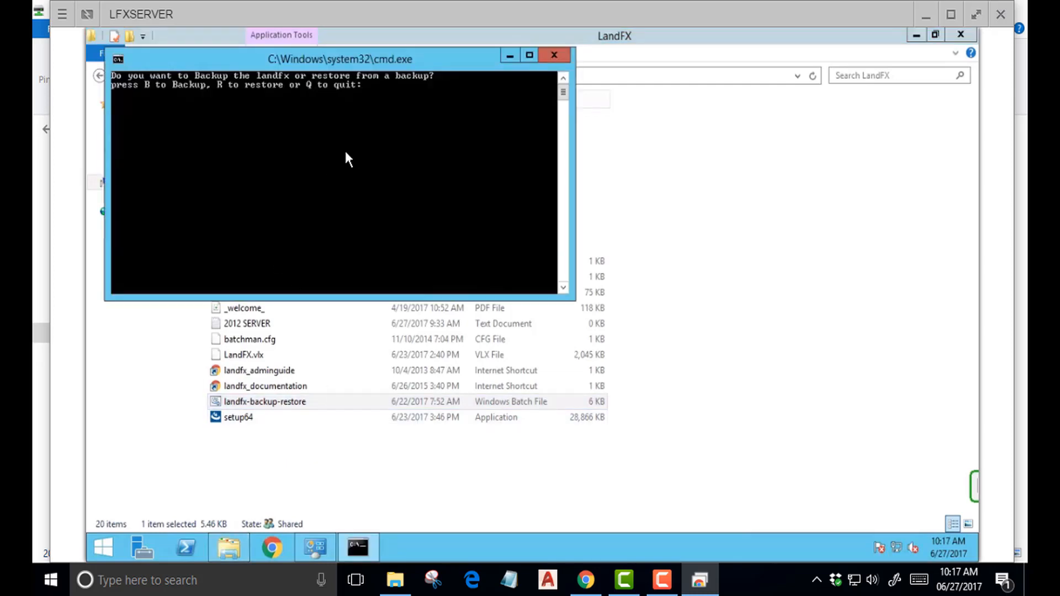
text(r)
key(Return)
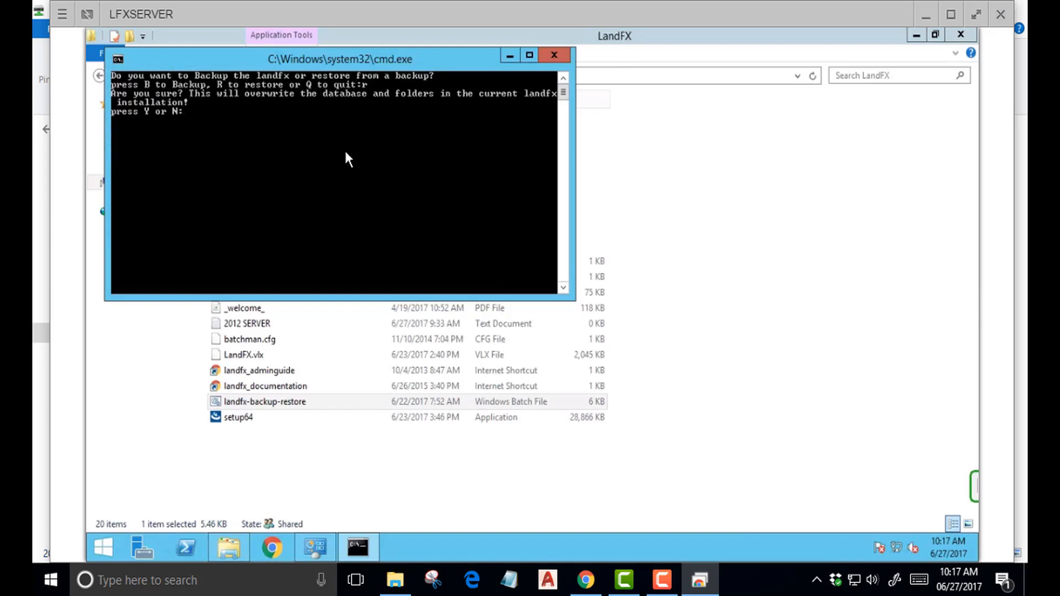
text(Y)
key(Return)
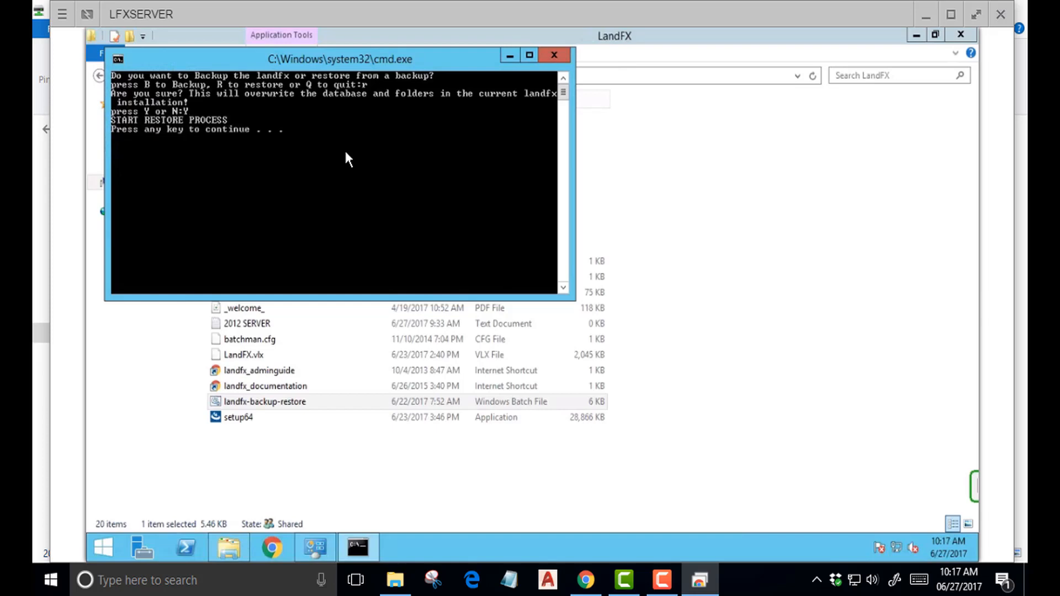
key(Return)
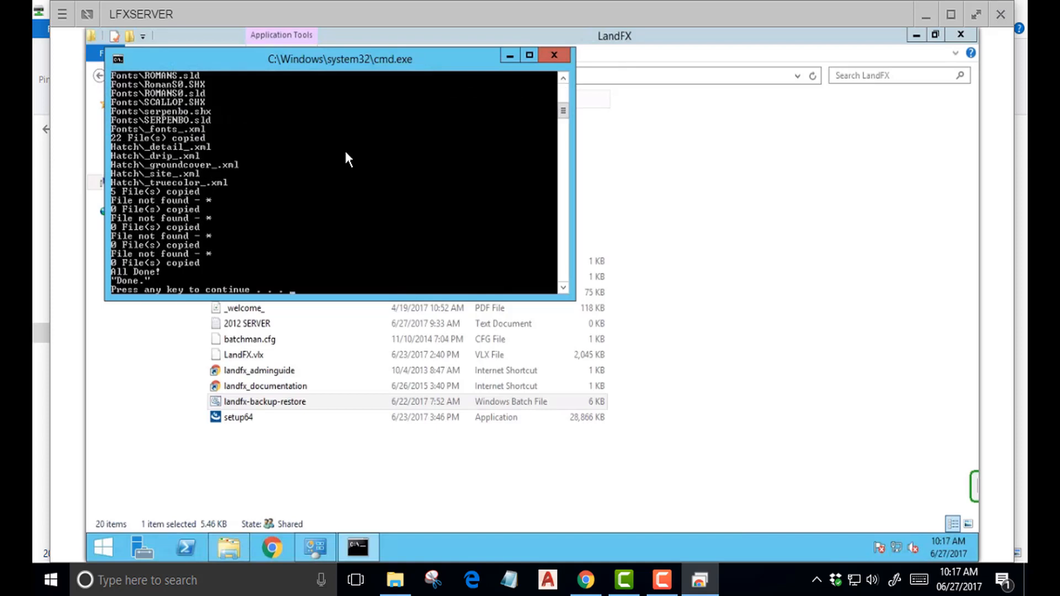
key(Return)
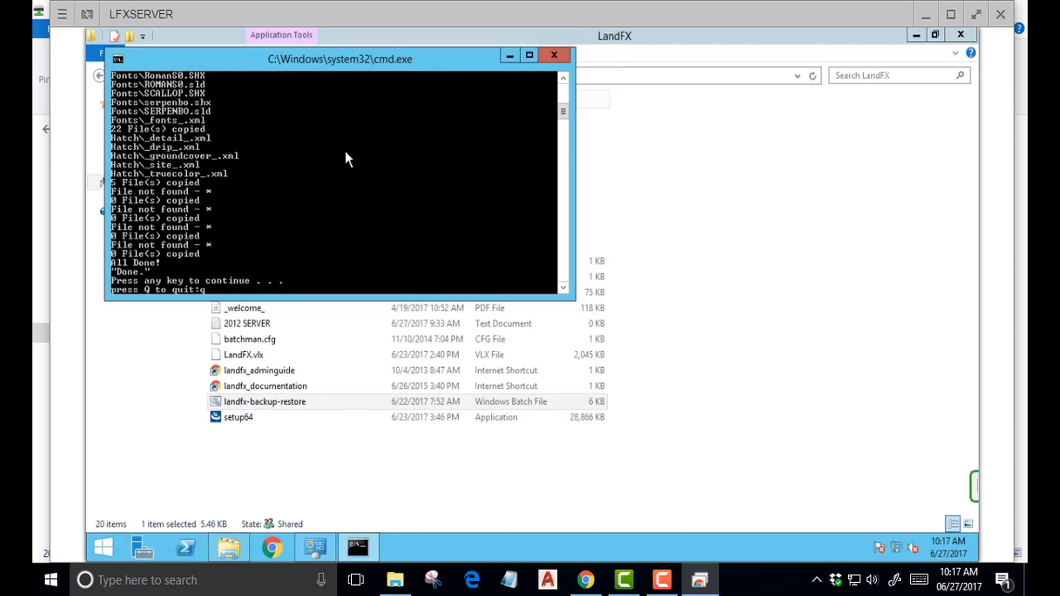
text(q)
key(Return)
key(Return)
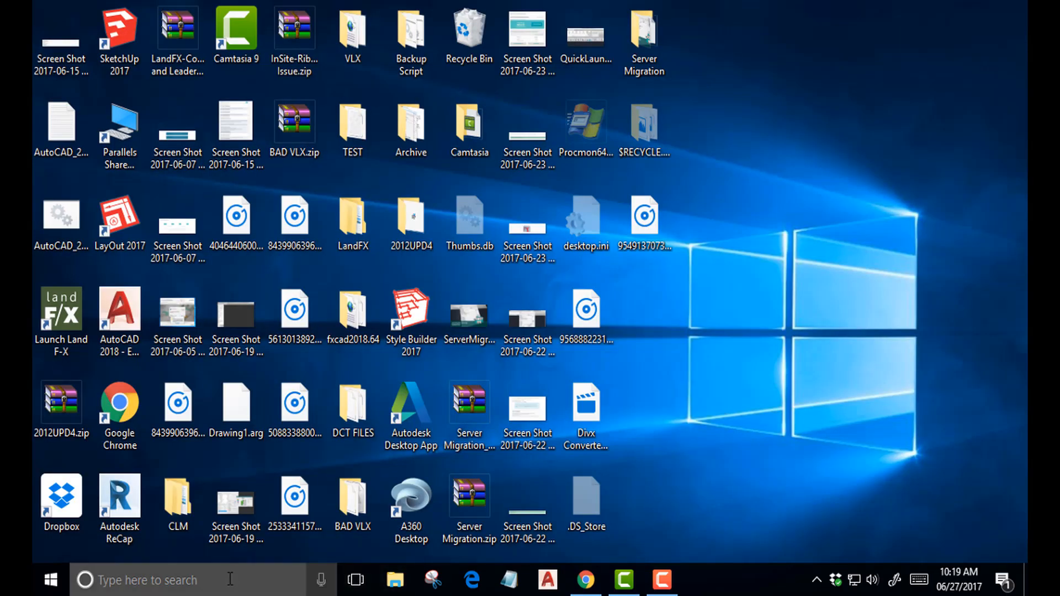
- Find ODBC Data Sources (64-bit) on the workstation and open the configuration of the 64-bit LandFX system data source
click(229, 578)
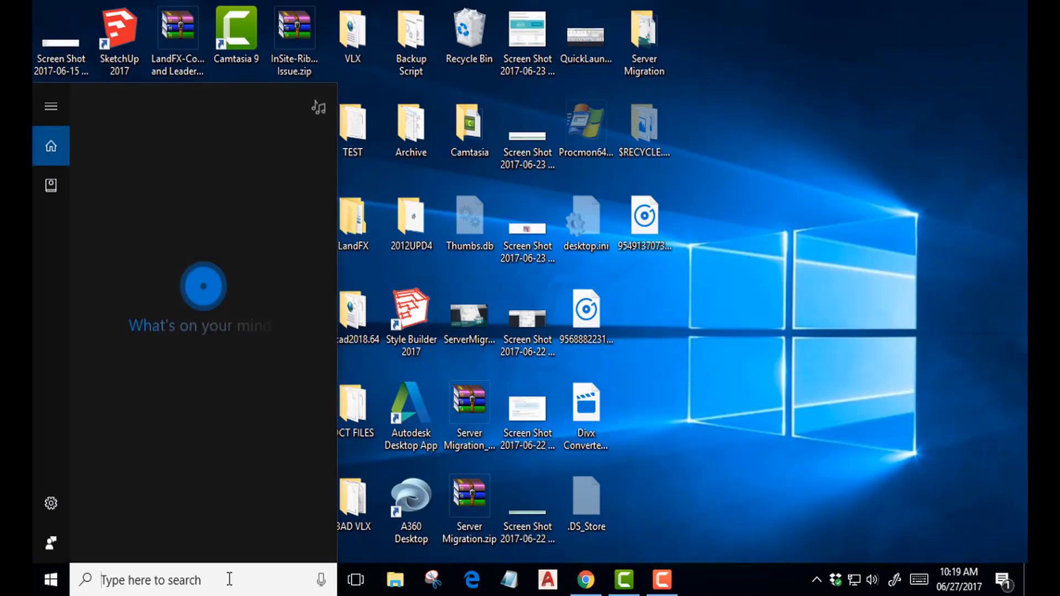
text(ODBC)
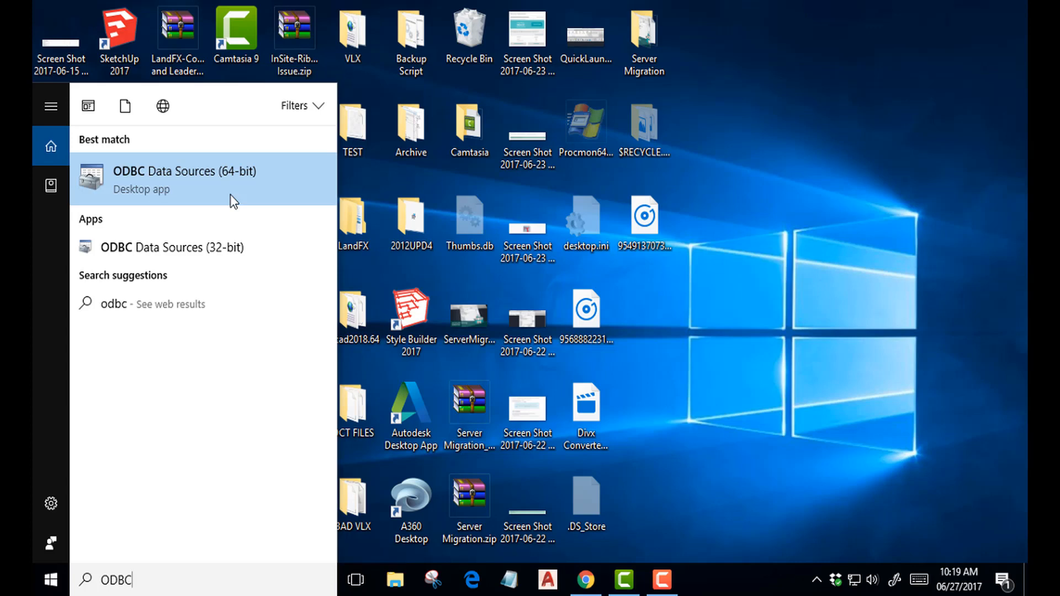
click(230, 194)
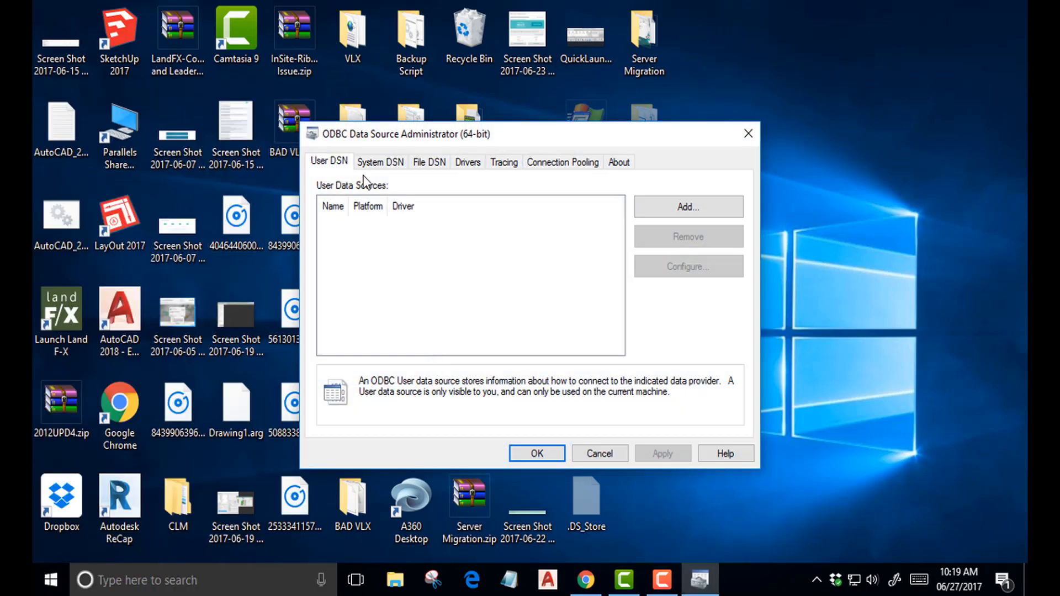
click(369, 165)
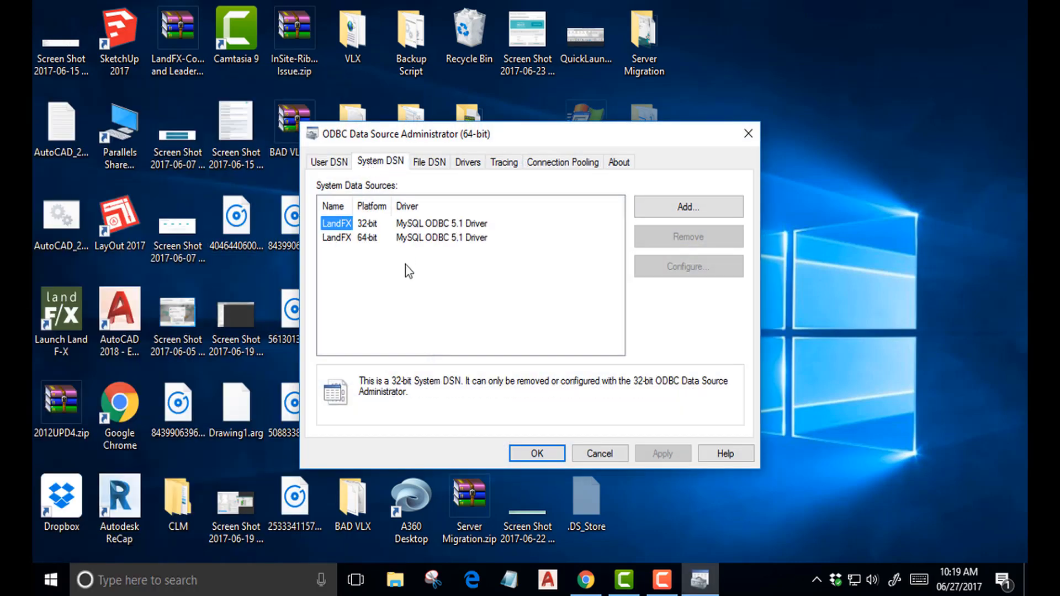
click(347, 240)
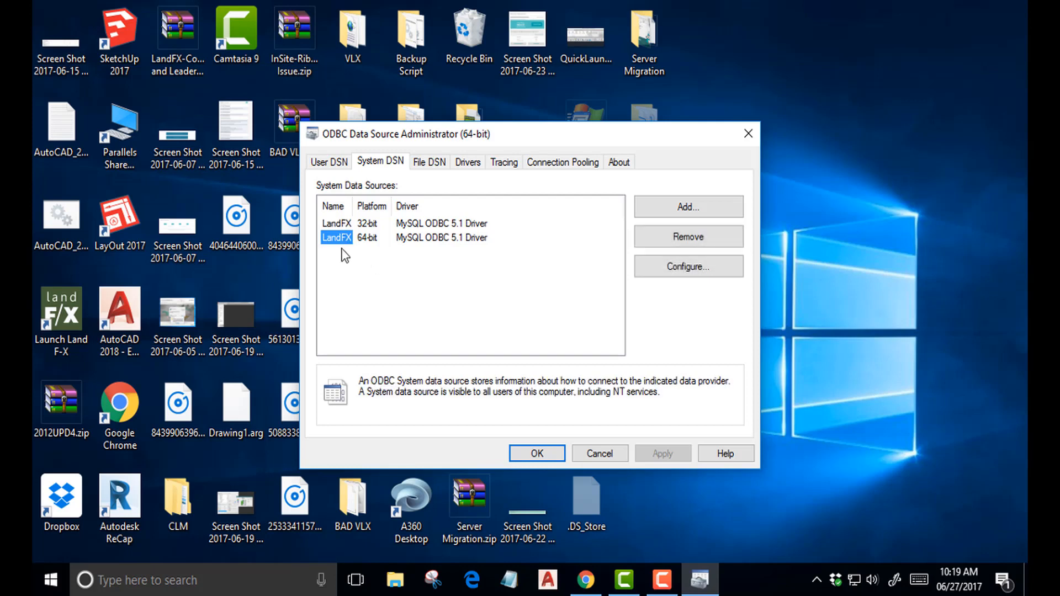
click(663, 270)
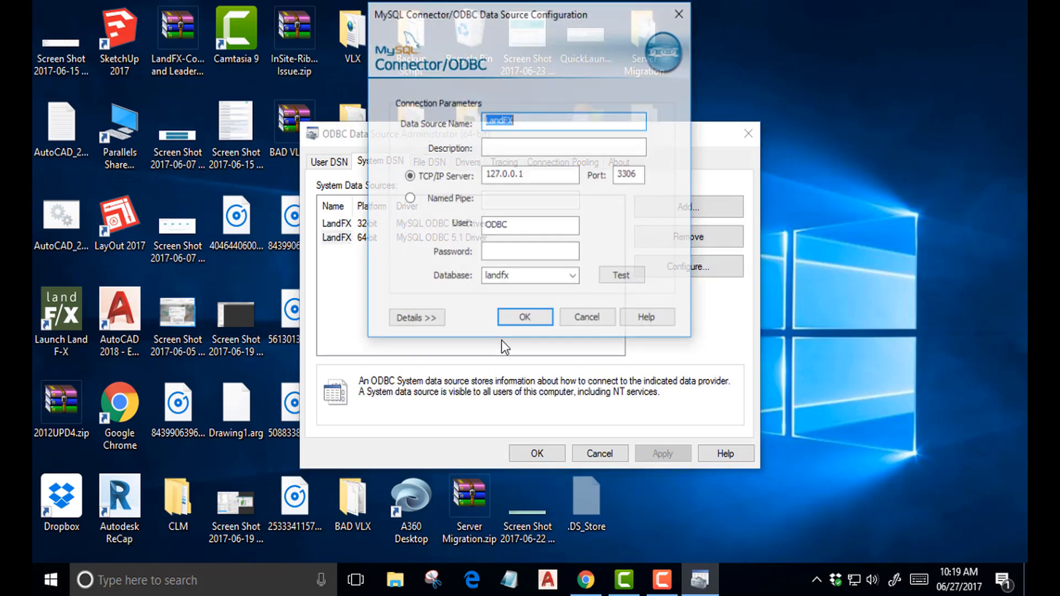
- Set the LandFX data source's TCP/IP server to LFXSERVER and test the connection
drag(521, 177, 484, 176)
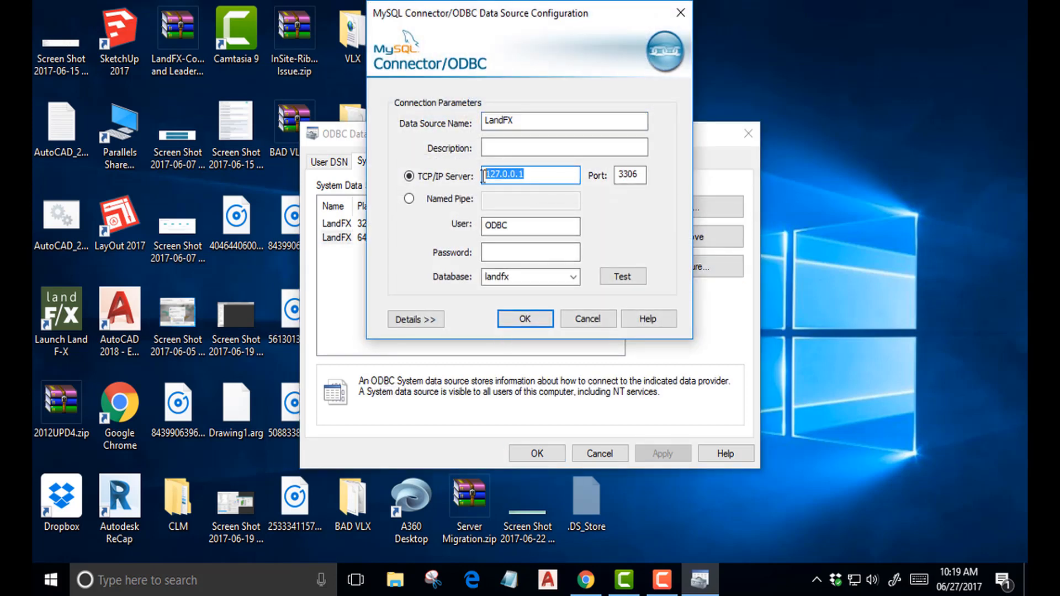
key(BackSpace)
text(LFXSERVER)
click(608, 276)
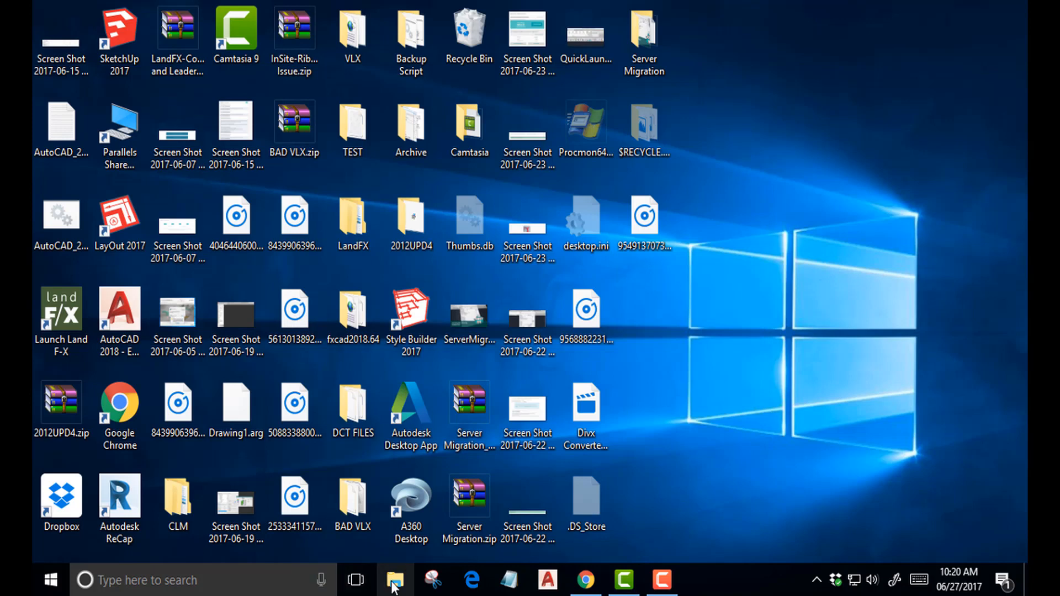
- Switch to File Explorer and open the mapped LandFX (\\LFXSERVER) S: drive
click(393, 582)
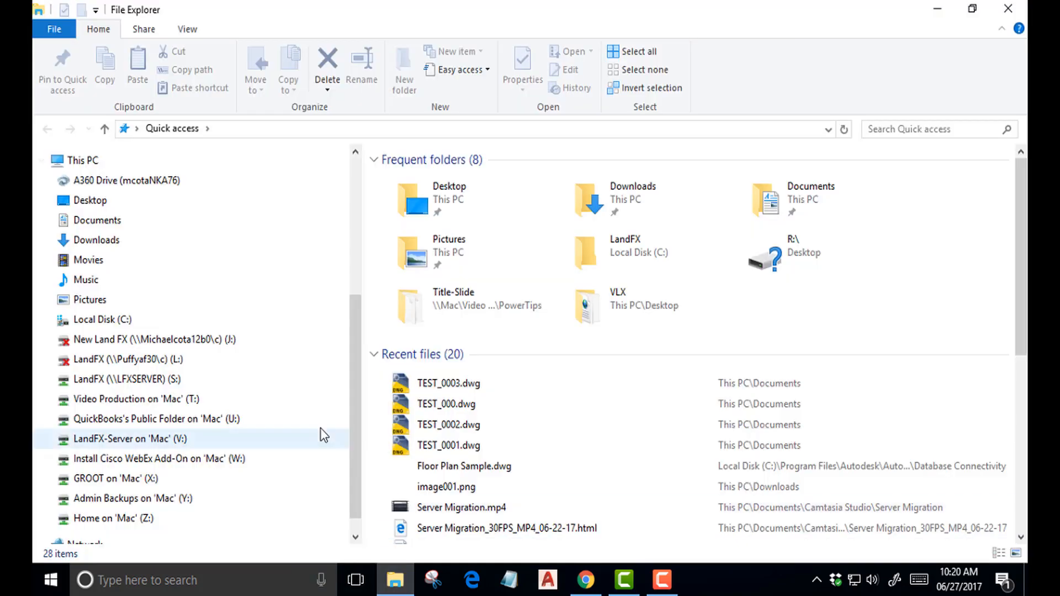
click(168, 380)
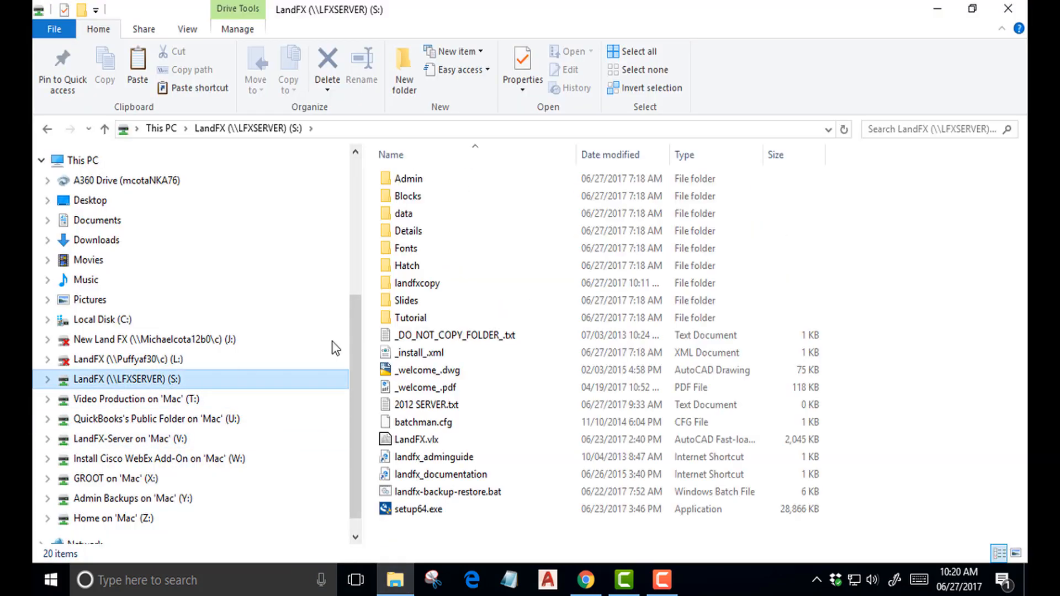
- Run setup64.exe from the S: drive and install F/X Workstation with the Land F/X setup type and S:\ as the server location
double_click(415, 509)
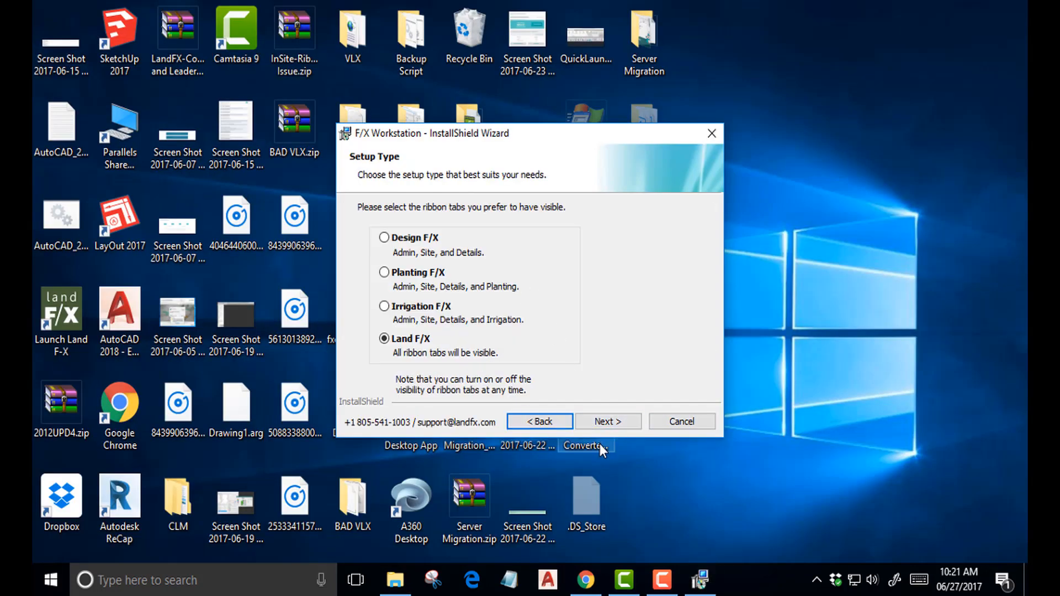
click(615, 423)
click(681, 259)
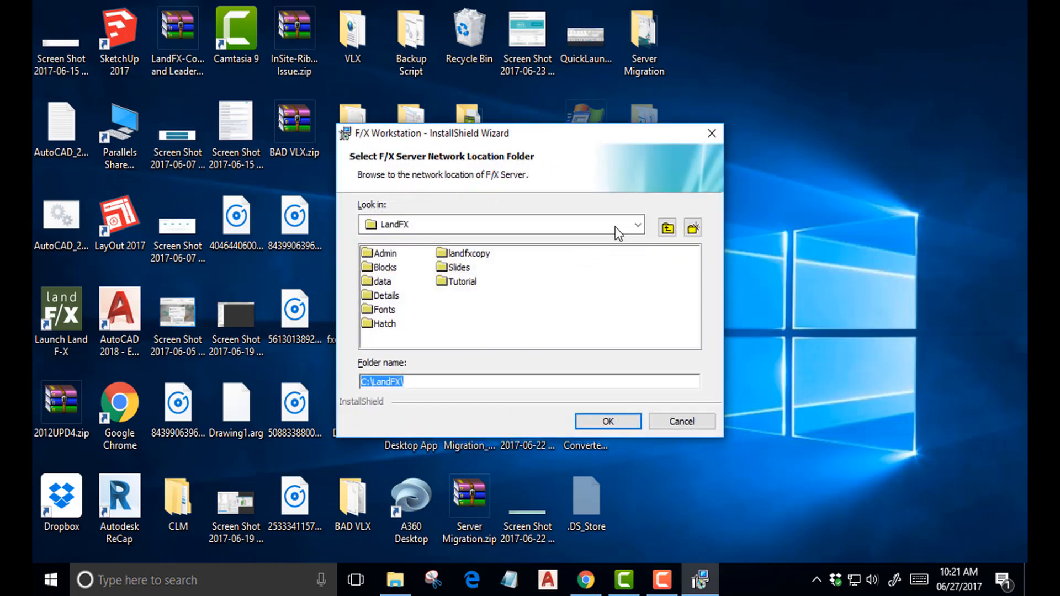
click(637, 224)
click(568, 301)
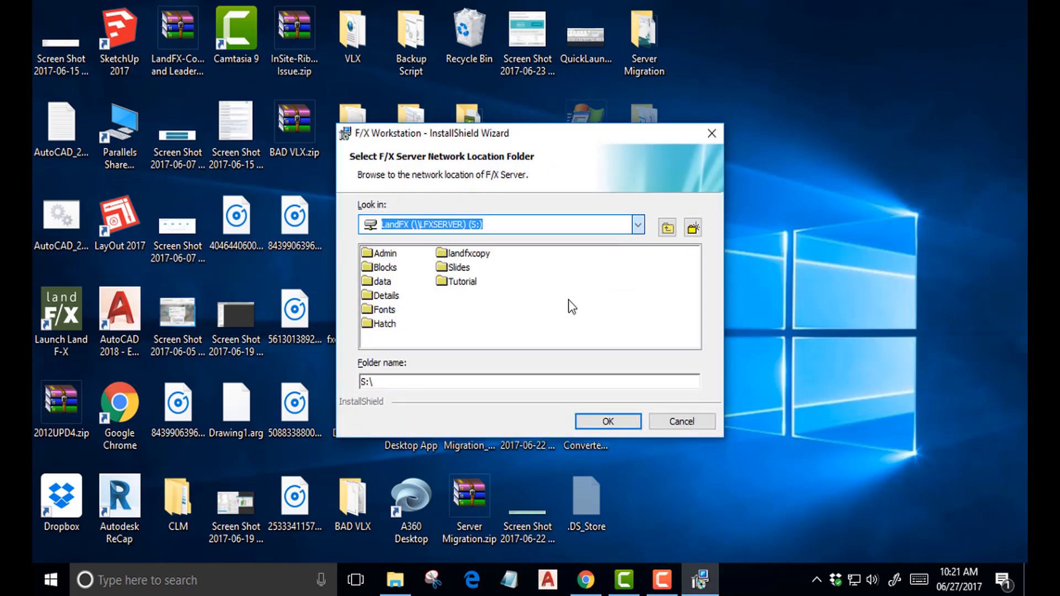
click(618, 426)
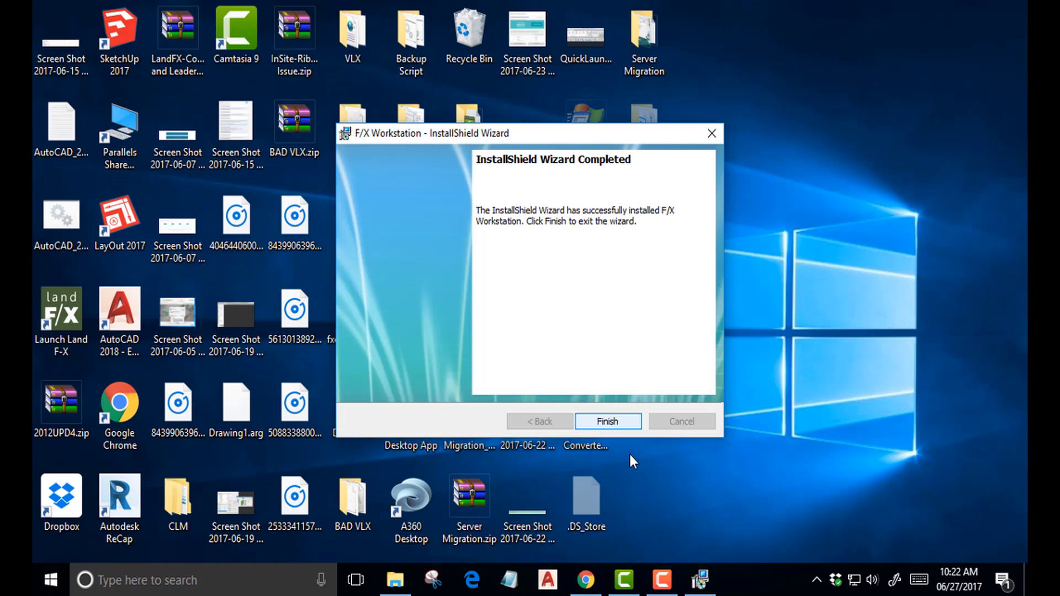
click(691, 525)
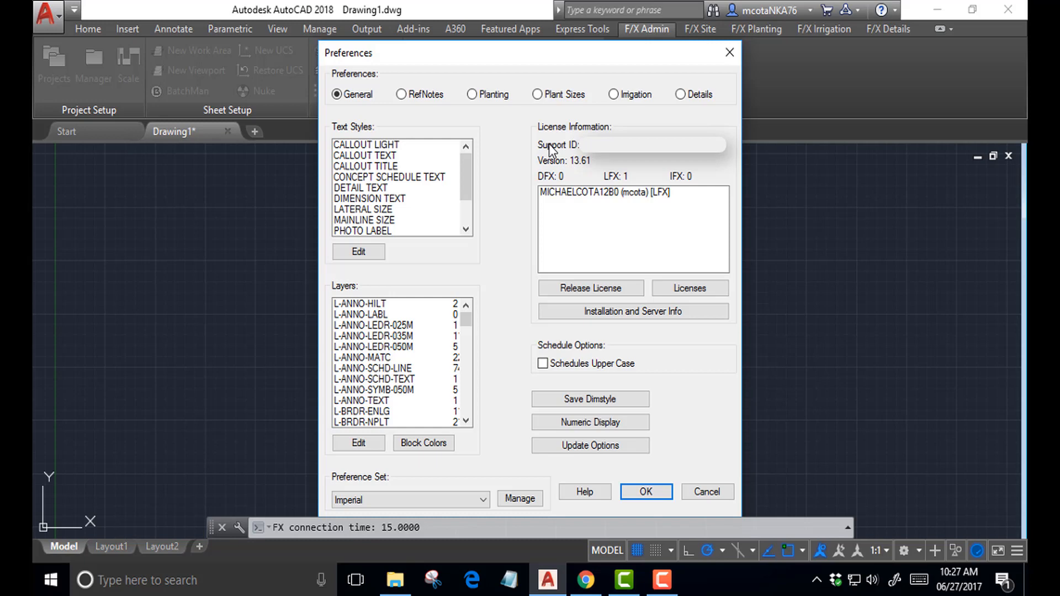
- Check the Installation and Server Info in the Land F/X general preferences, then view the Projects list in AutoCAD
click(610, 313)
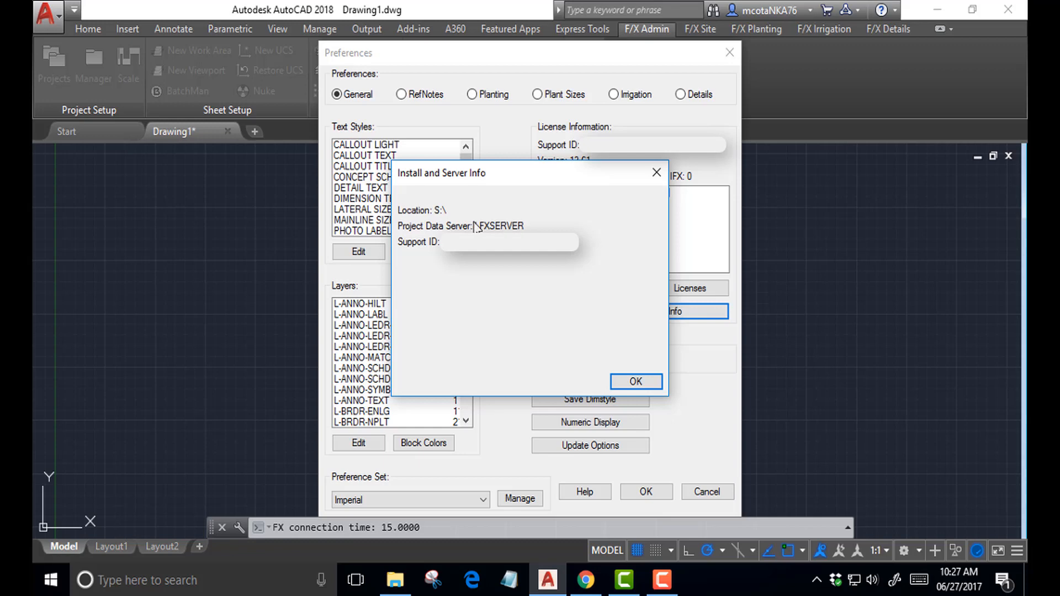
click(624, 381)
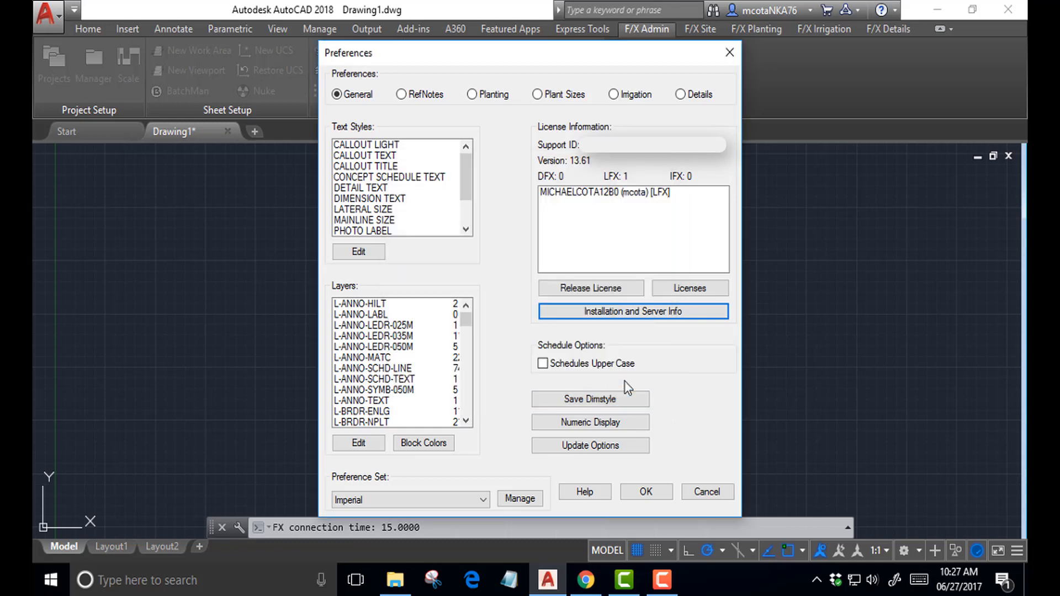
key(Return)
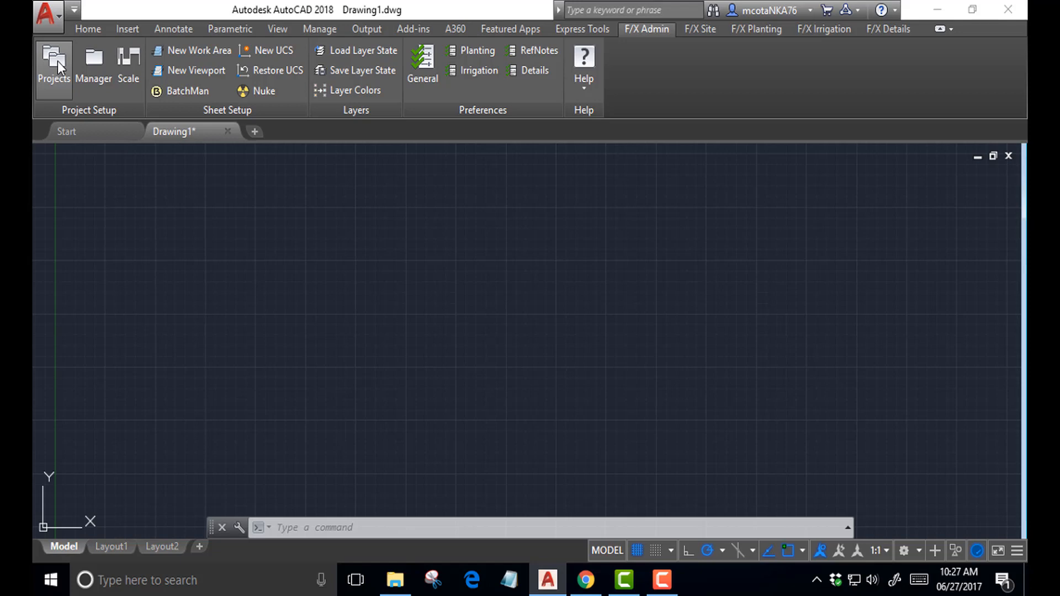
click(58, 60)
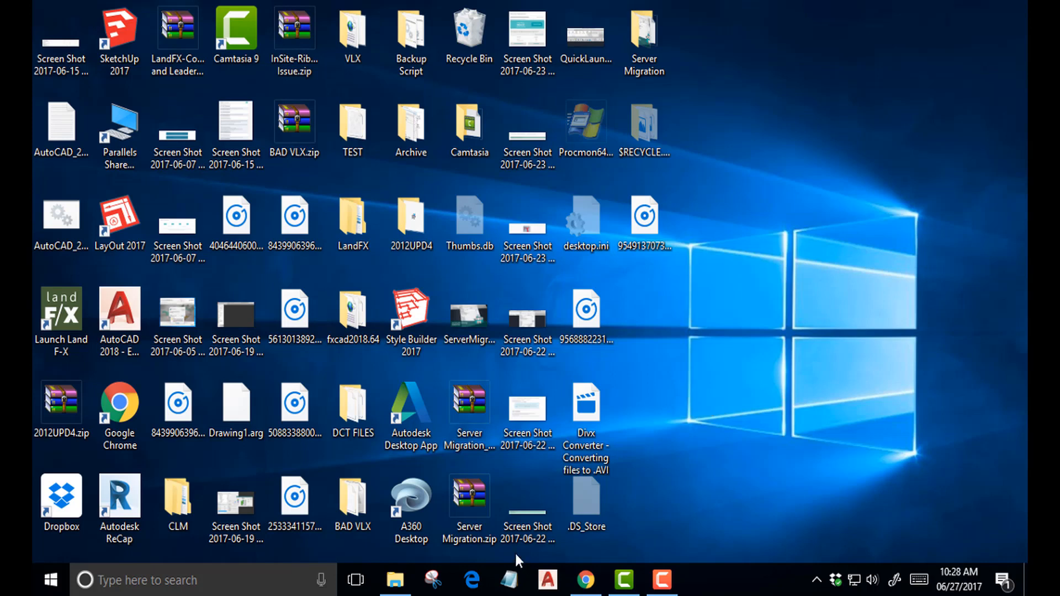
- Open the Windows Services console on the workstation and bring up the properties of the MySQL service
click(79, 572)
text(services)
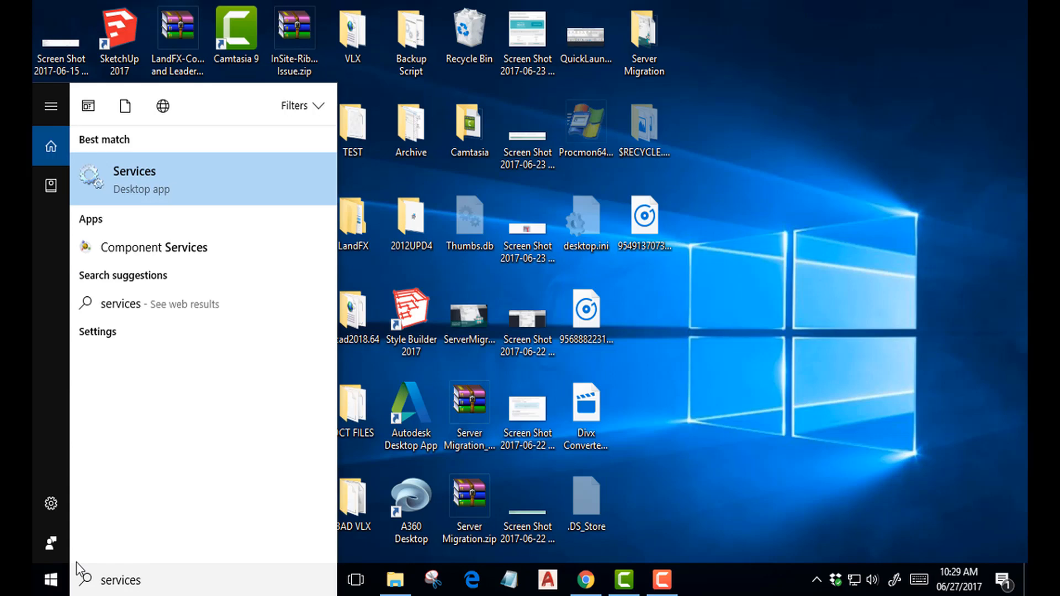
key(Return)
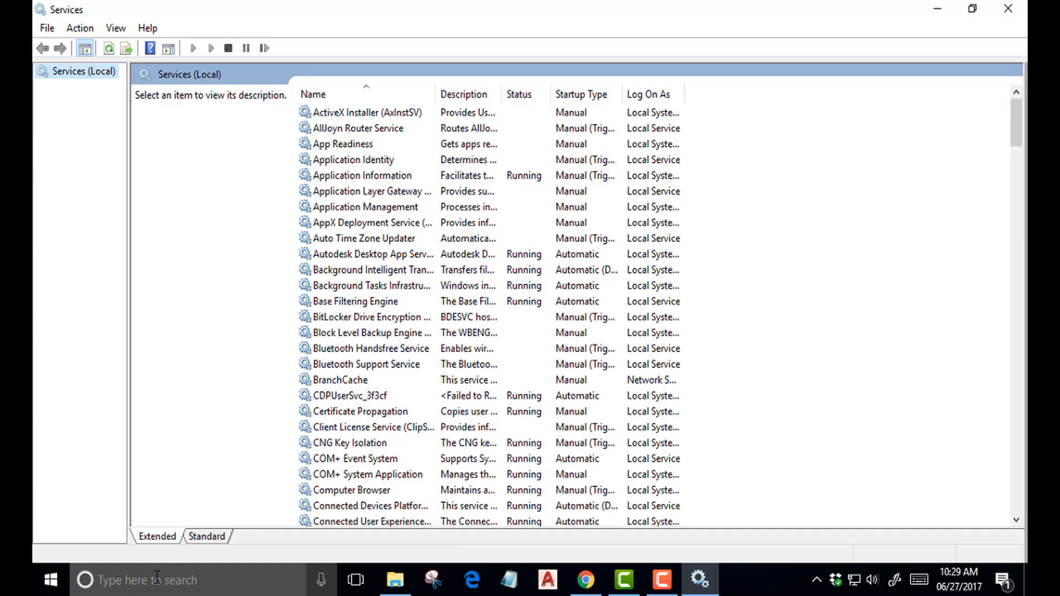
scroll(407, 367, down, 1)
click(407, 363)
scroll(407, 374, down, 20)
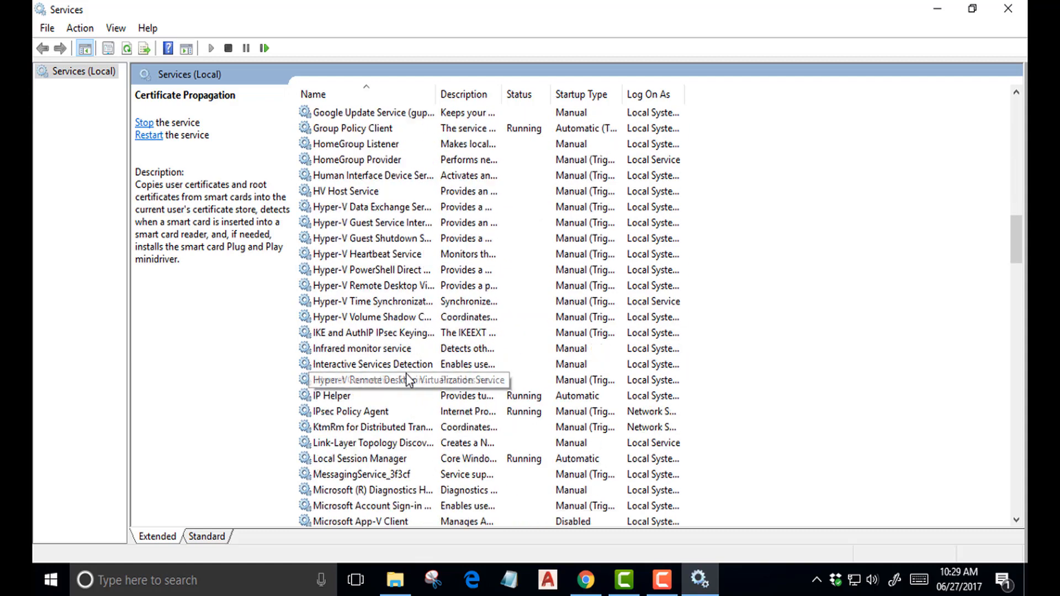
scroll(407, 380, down, 9)
click(341, 206)
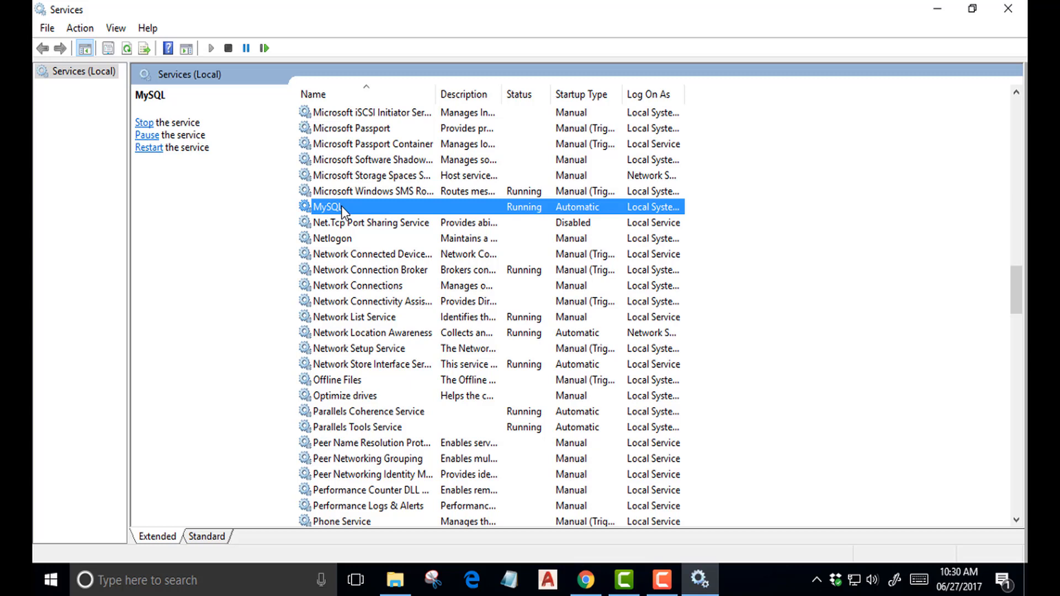
right_click(320, 207)
click(363, 363)
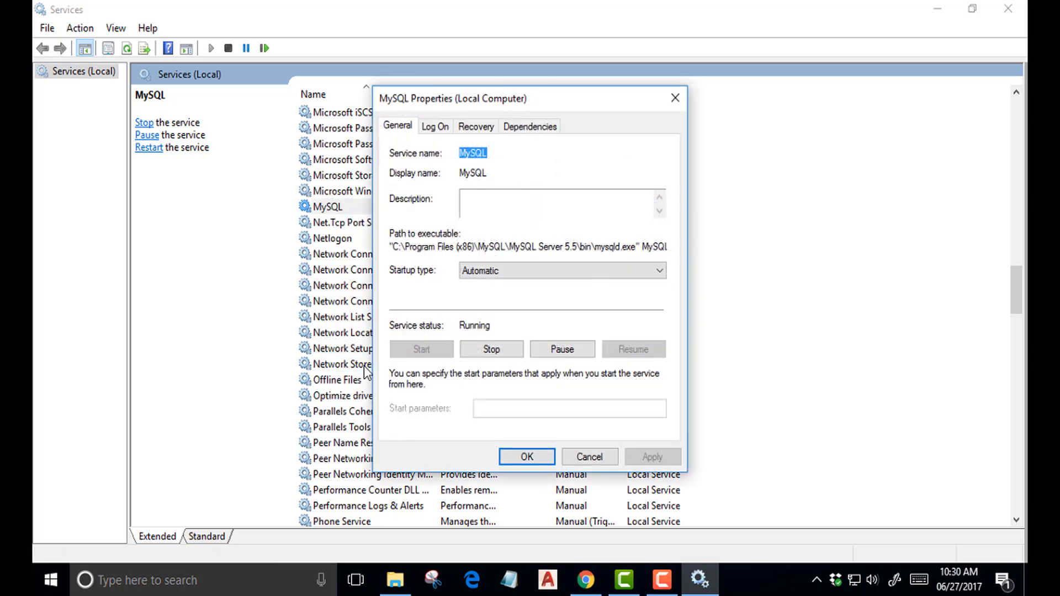
- Stop the MySQL service, set its startup type to Disabled and close the Services console
click(496, 349)
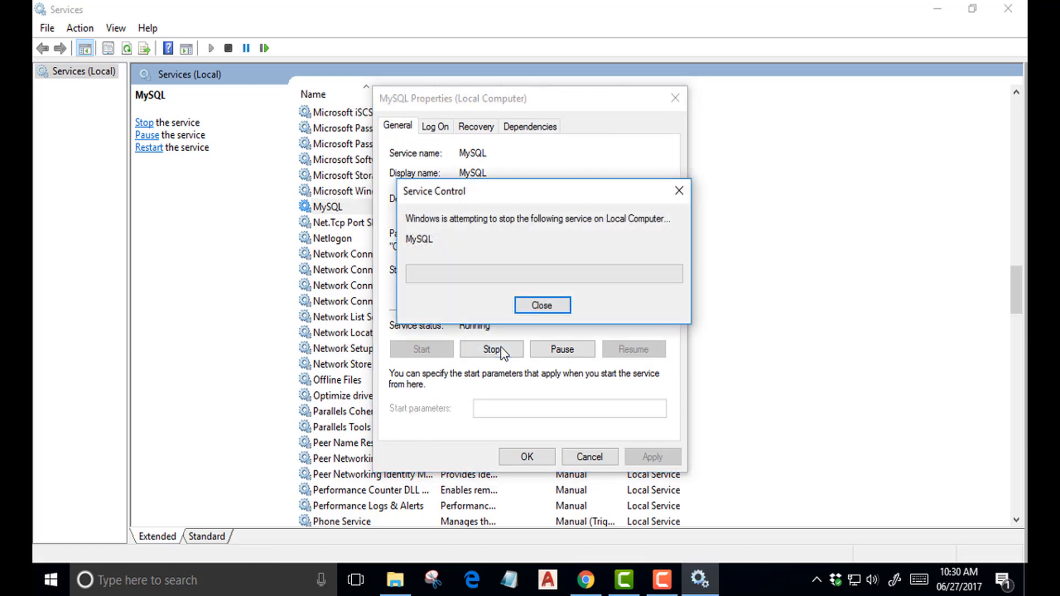
click(488, 271)
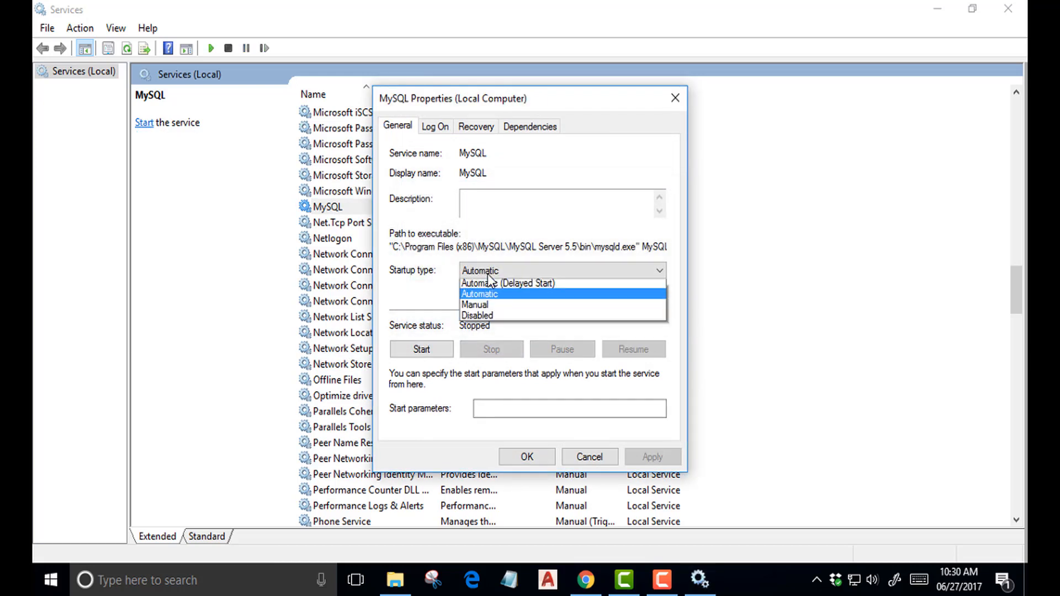
click(480, 318)
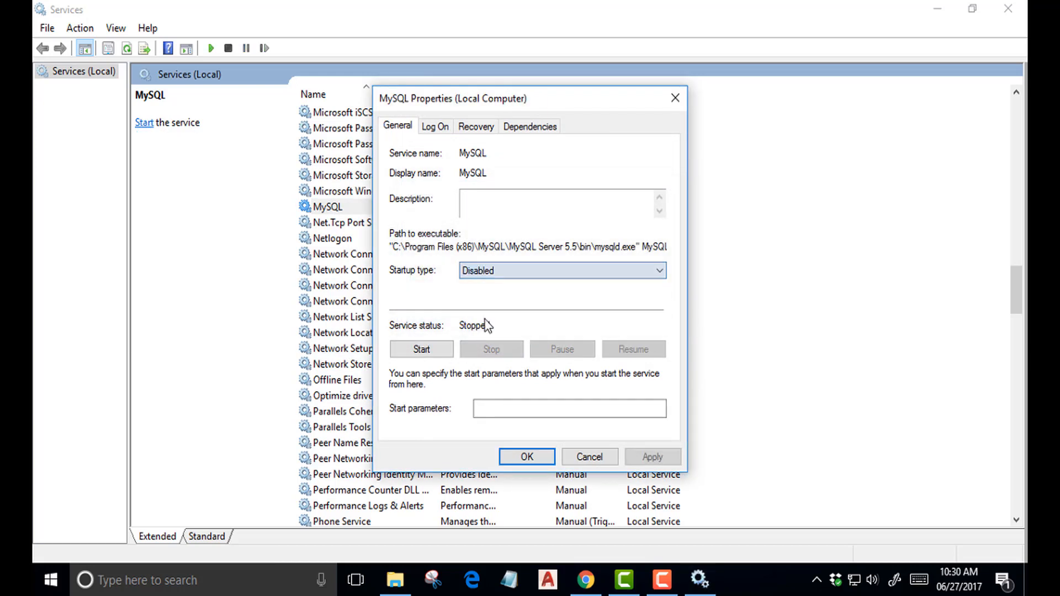
click(643, 456)
click(533, 457)
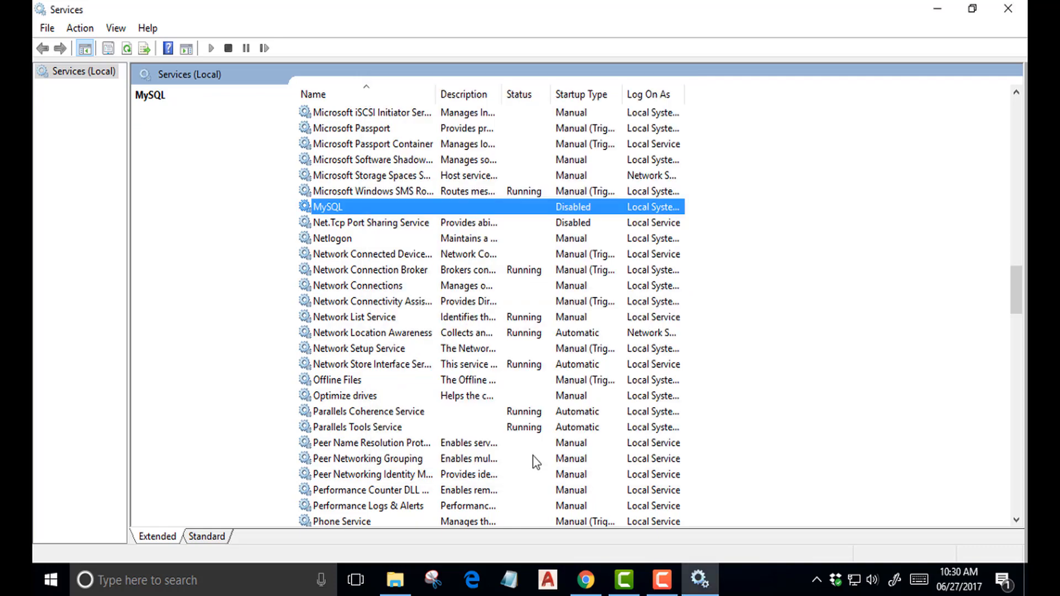
click(1008, 8)
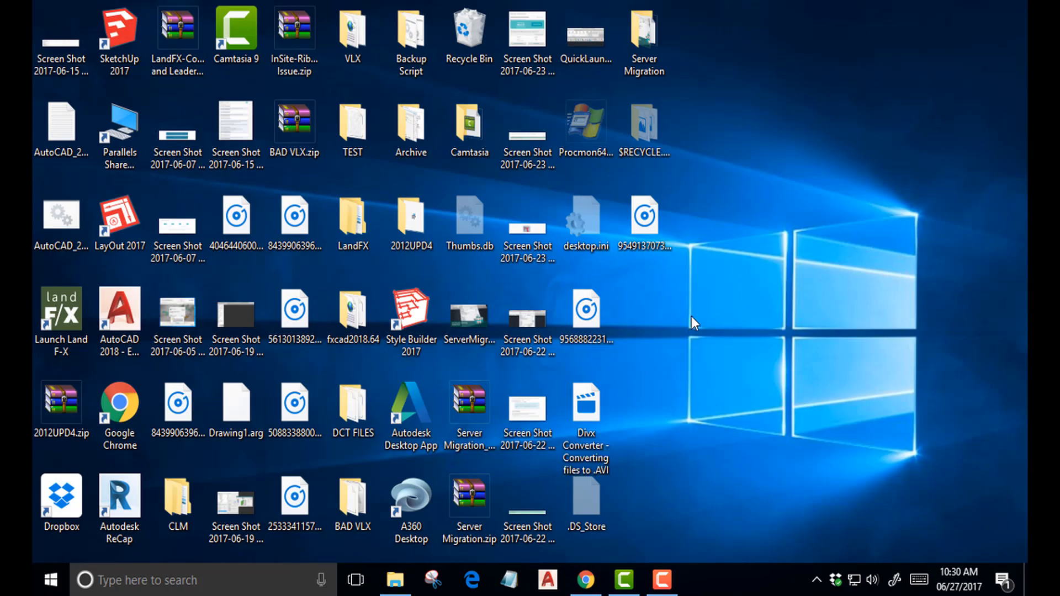
- Switch to File Explorer, rename the LandFX folder on Local Disk (C:) to LandFXold and return to the desktop
click(404, 582)
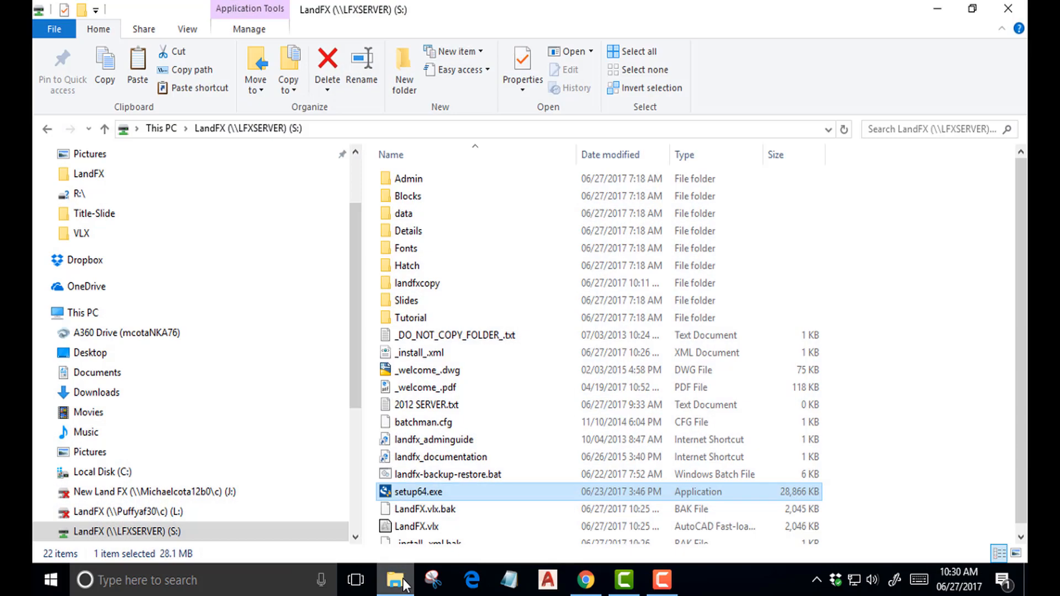
click(102, 471)
right_click(399, 197)
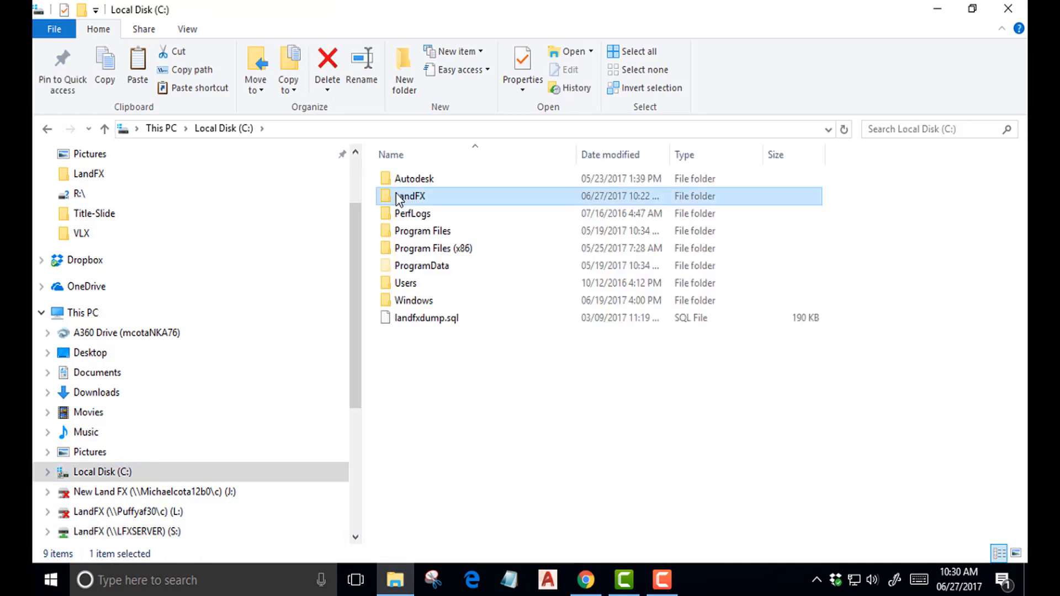
click(442, 525)
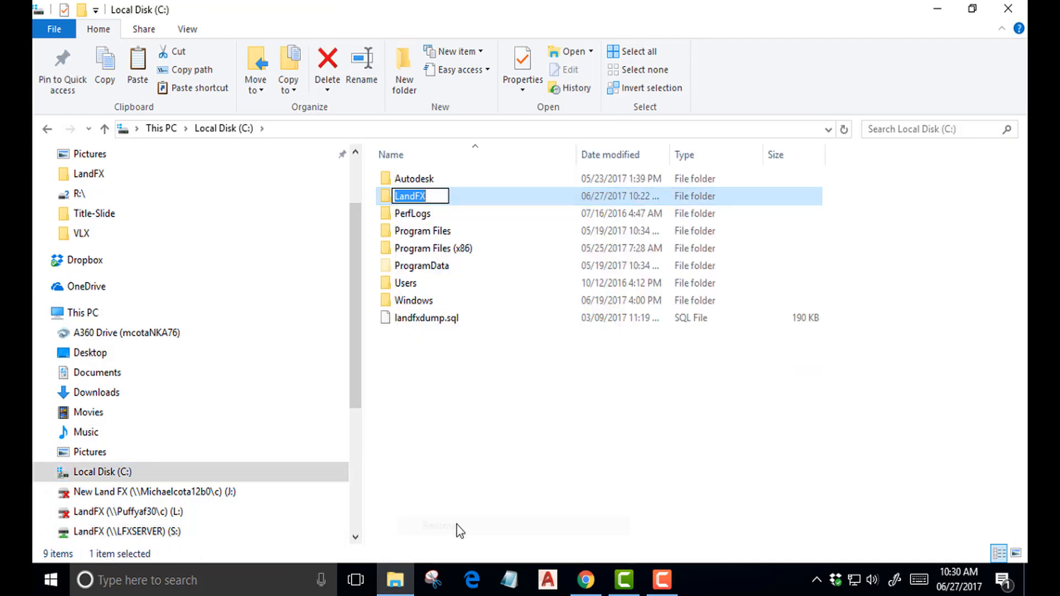
click(431, 196)
text(old)
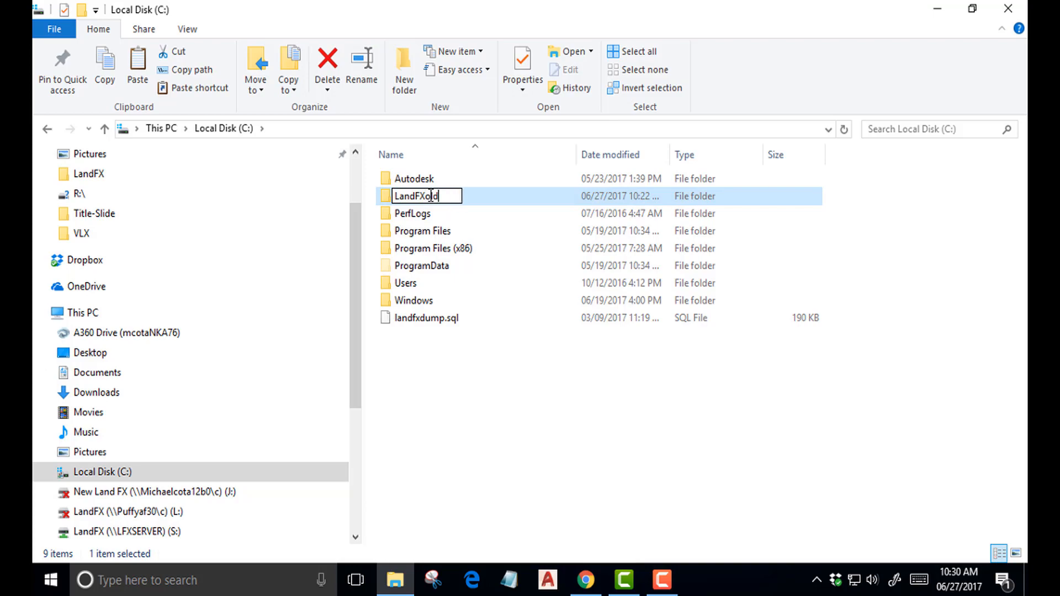
click(514, 382)
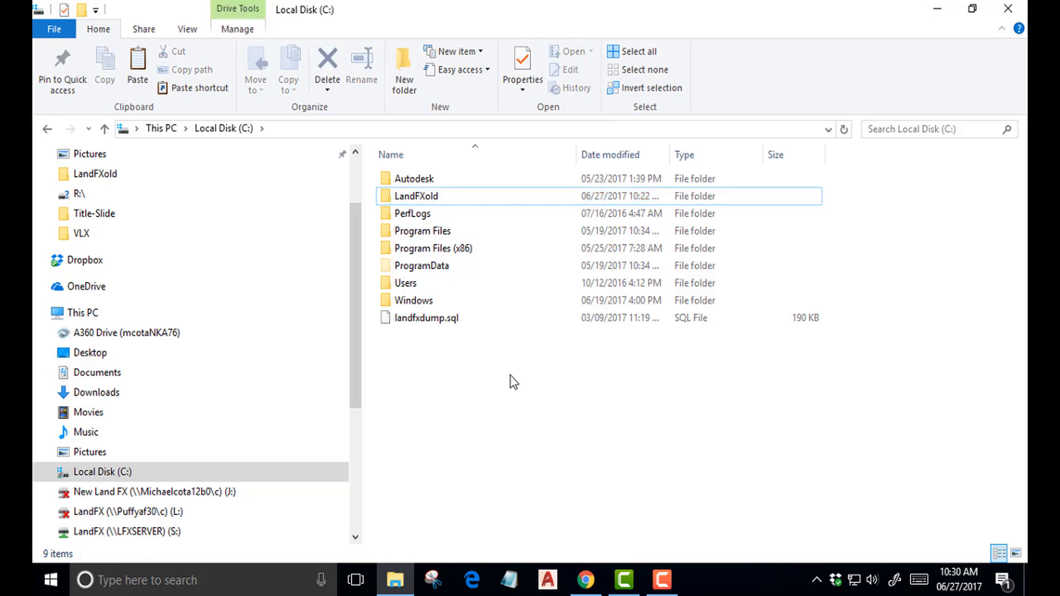
key(super+d)
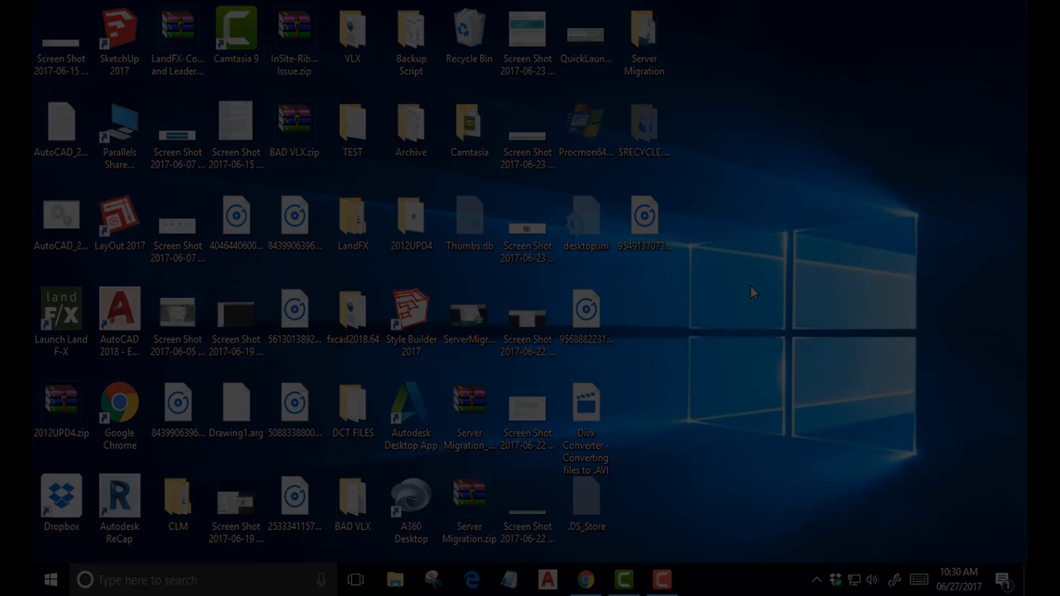